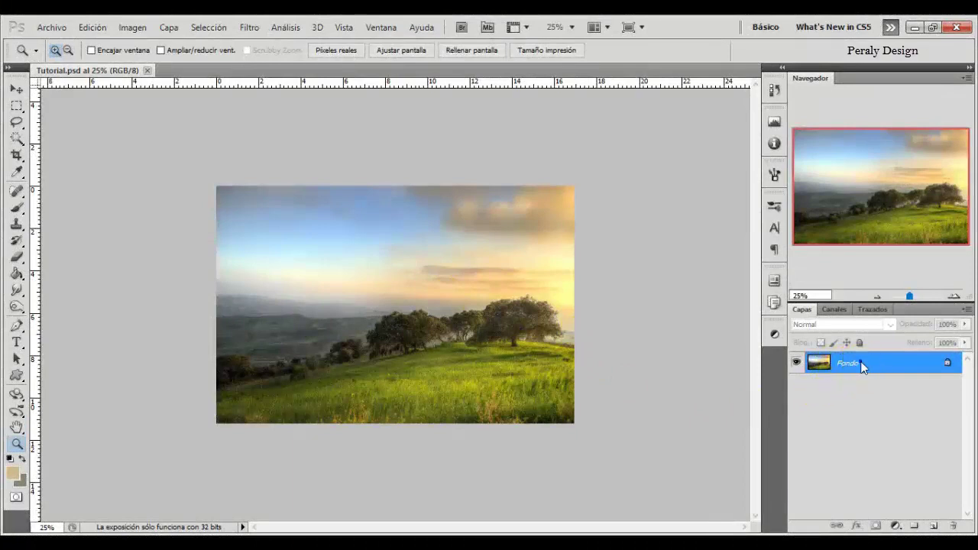
# Convert the Fondo landscape layer into a smart object named Fondo
pyautogui.rightClick(861, 367)
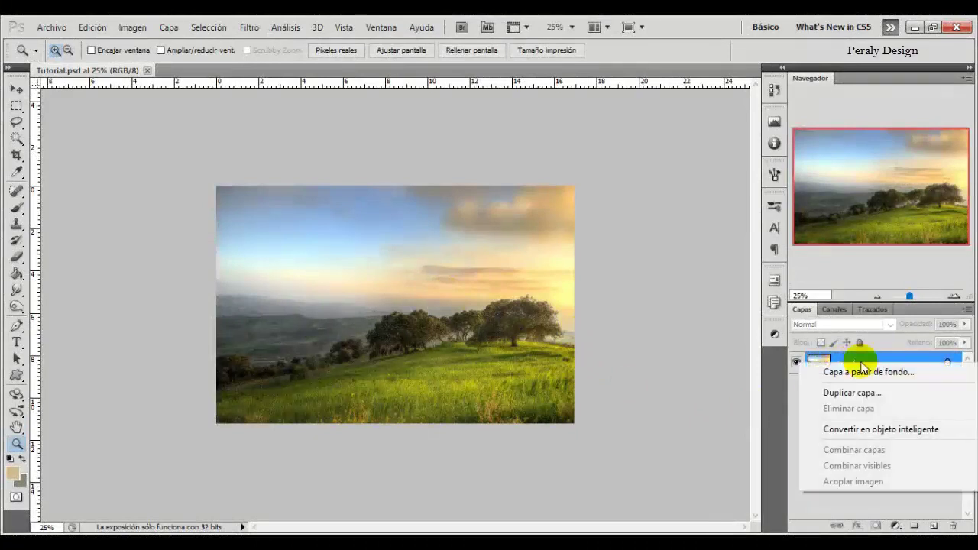
pyautogui.click(897, 429)
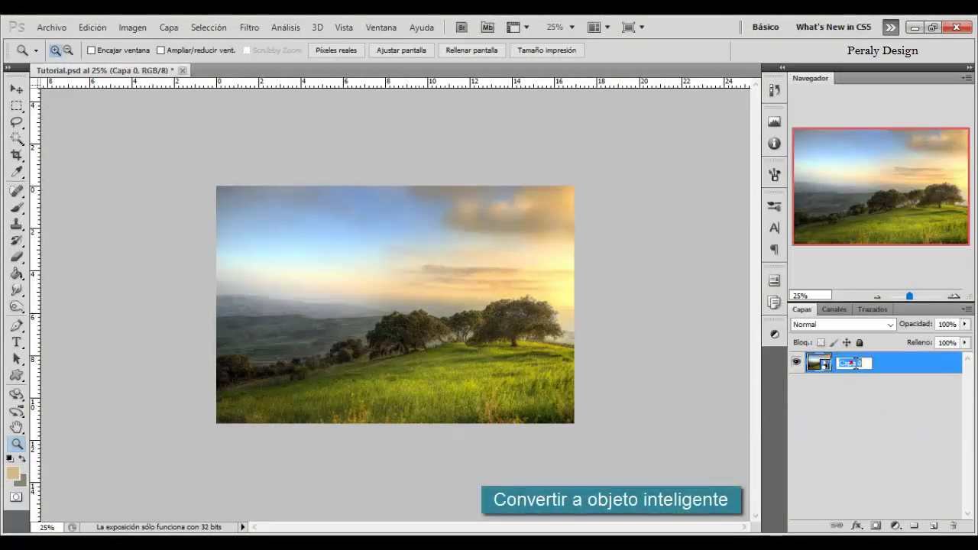
pyautogui.write('Fondo')
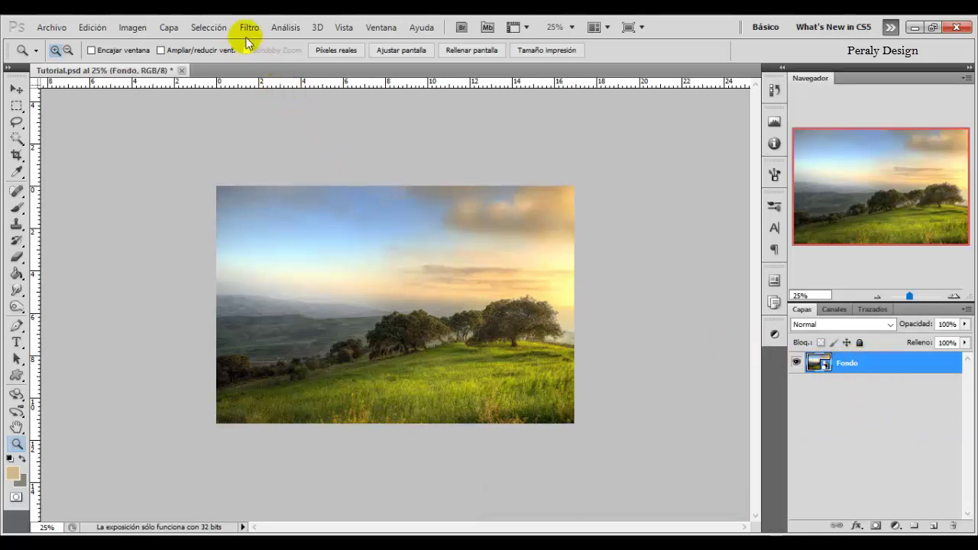
# Apply a 3,6 px Gaussian blur (Desenfoque gaussiano) to Fondo as a smart filter
pyautogui.click(250, 27)
pyautogui.moveTo(271, 171)
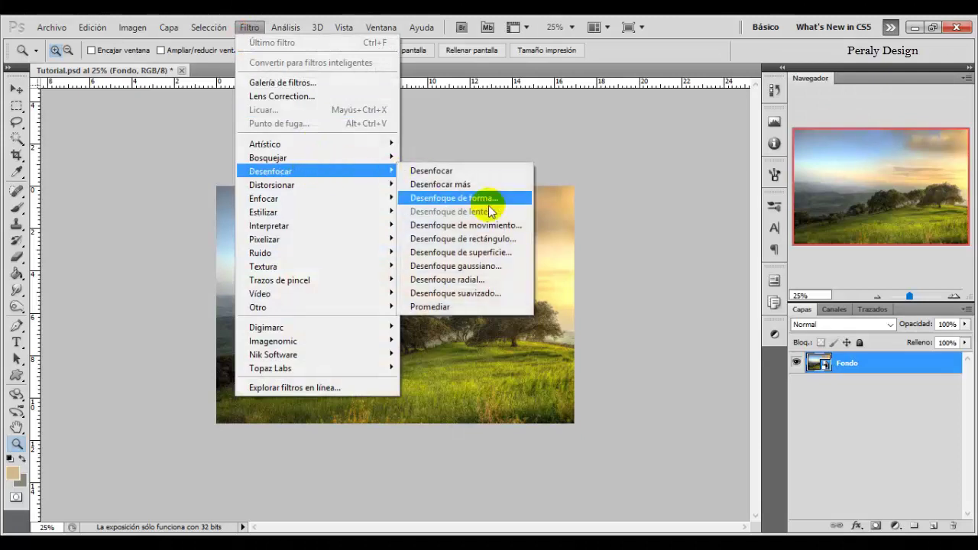
pyautogui.click(507, 266)
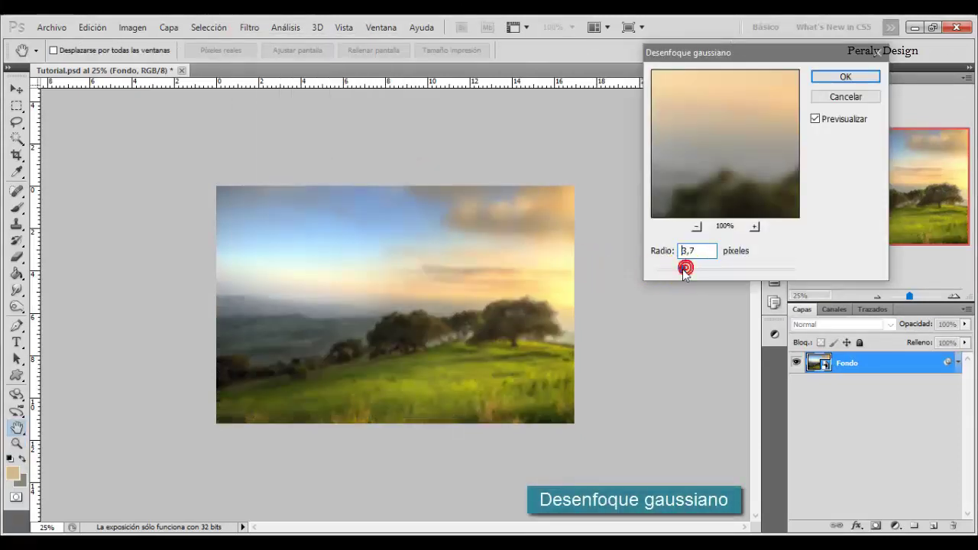
pyautogui.moveTo(683, 272); pyautogui.dragTo(681, 269)
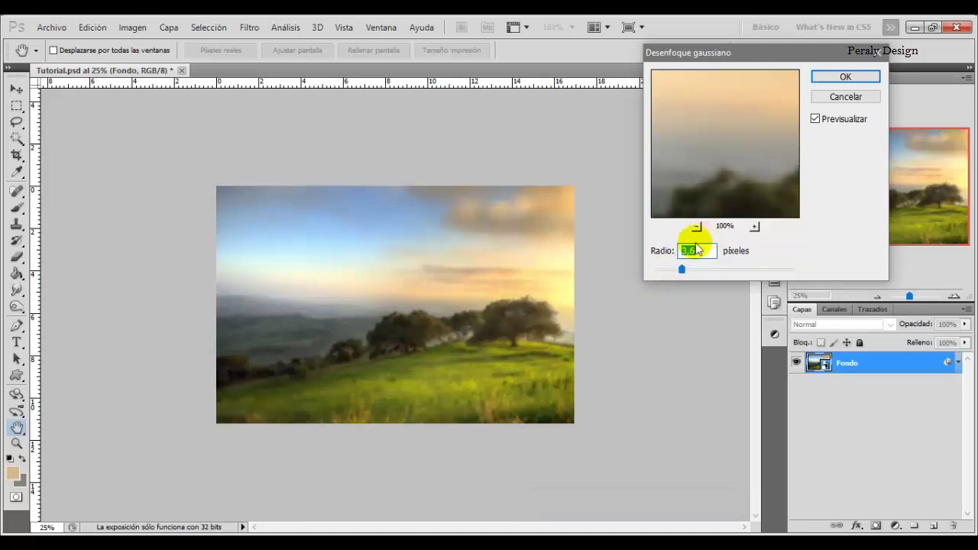
pyautogui.click(828, 77)
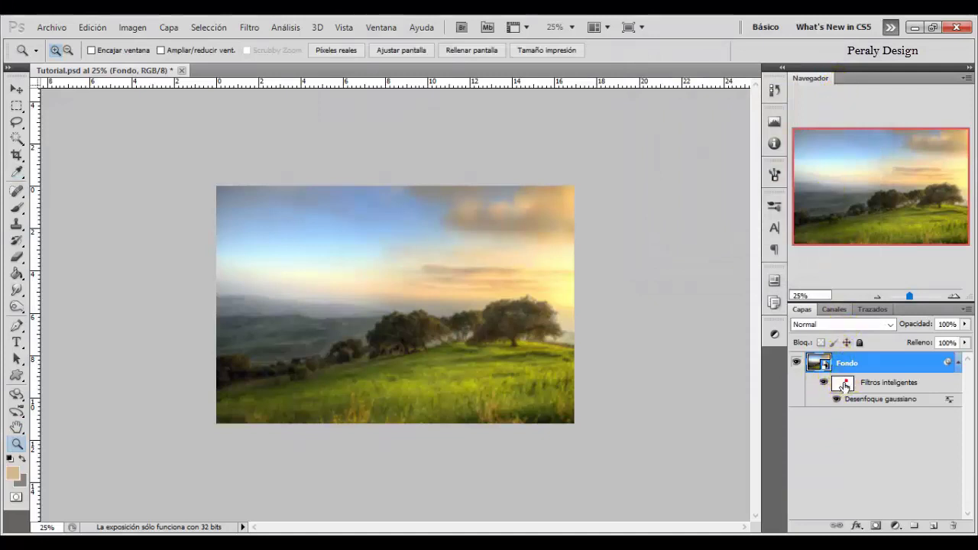
# Select the smart filter mask and set up a soft black brush of about 484 px
pyautogui.click(844, 384)
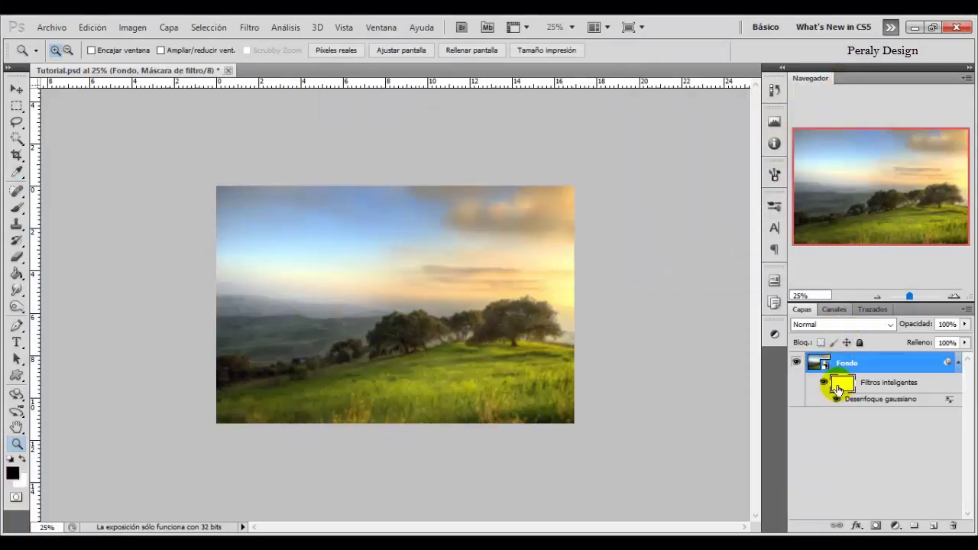
pyautogui.click(15, 213)
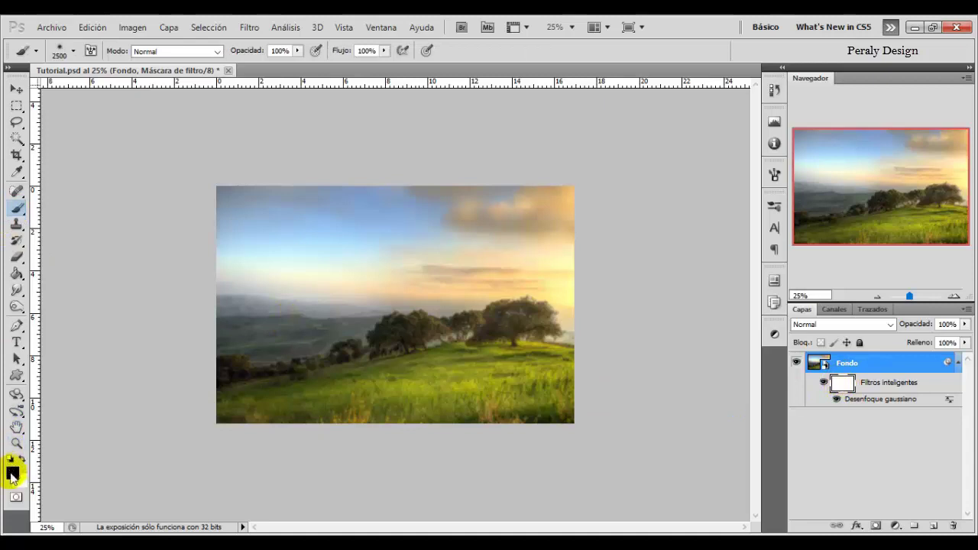
pyautogui.rightClick(433, 350)
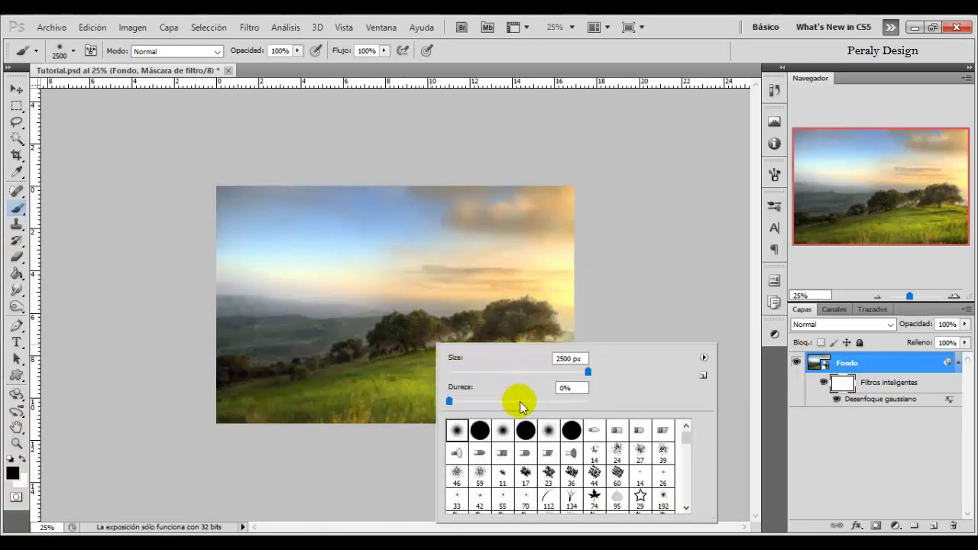
pyautogui.moveTo(549, 372); pyautogui.dragTo(532, 372)
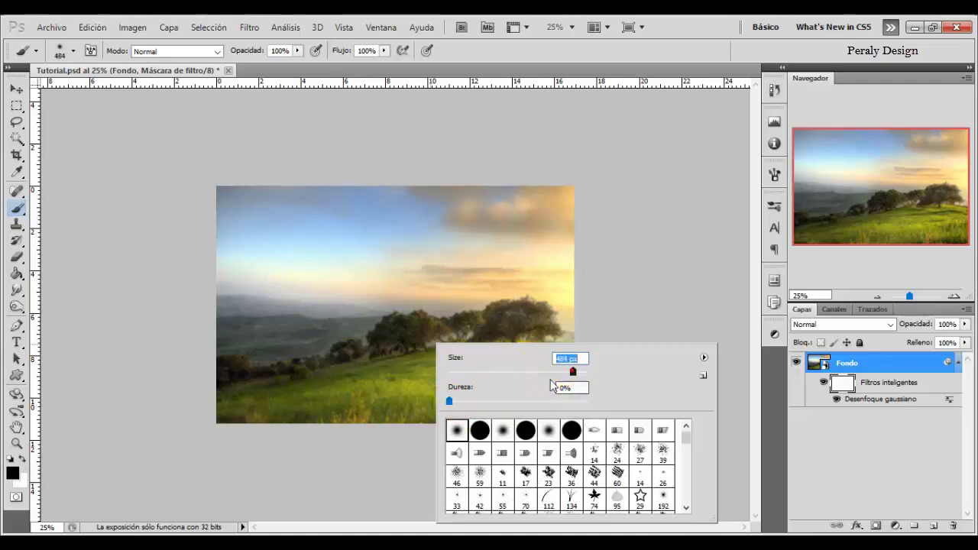
pyautogui.click(253, 433)
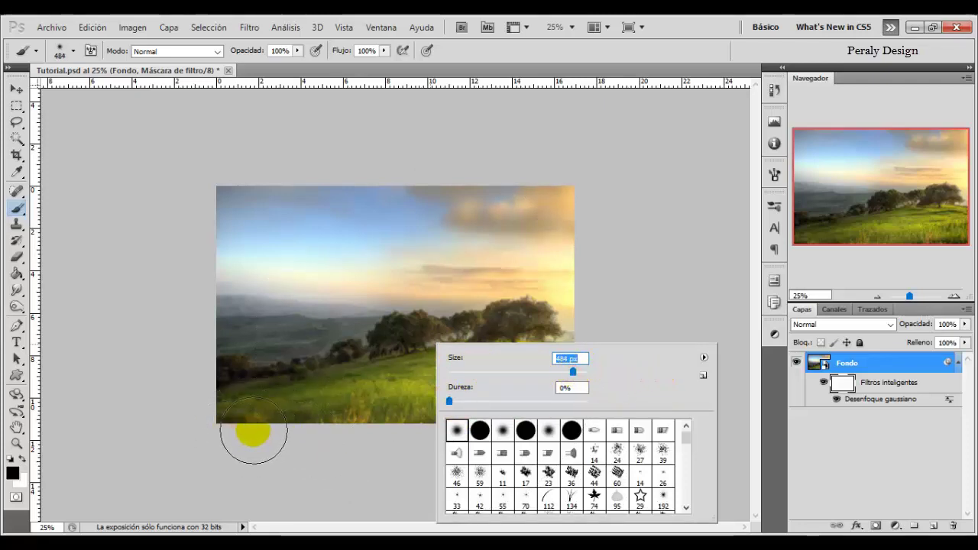
# Paint black along the bottom grass on the filter mask to keep the foreground sharp
pyautogui.click(375, 432)
pyautogui.moveTo(375, 433)
pyautogui.mouseDown()
pyautogui.moveTo(487, 433)
pyautogui.moveTo(547, 448)
pyautogui.mouseUp()
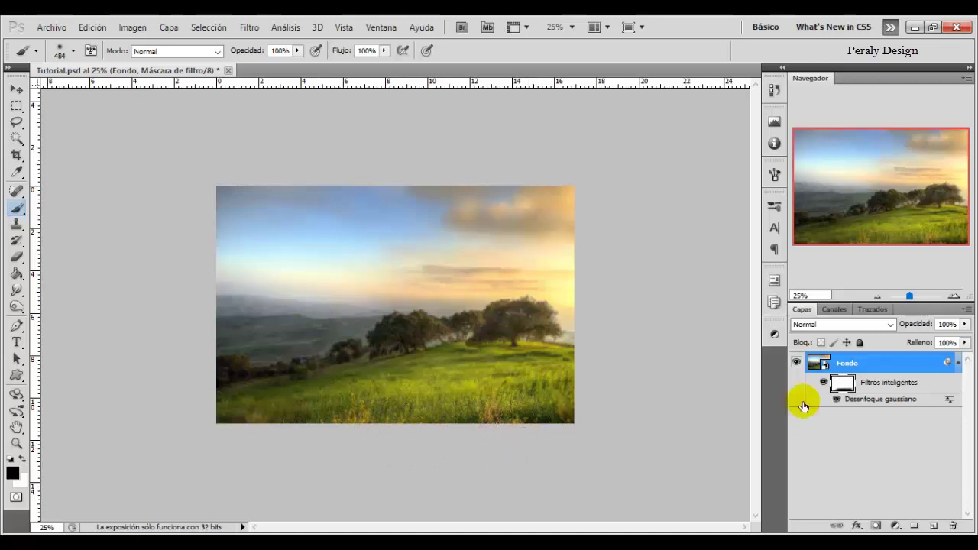
pyautogui.click(820, 382)
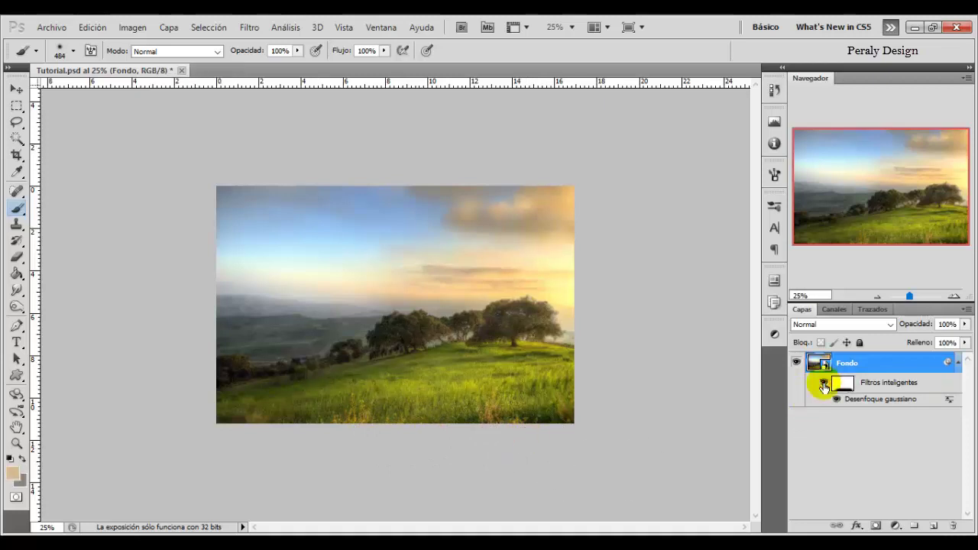
pyautogui.click(843, 383)
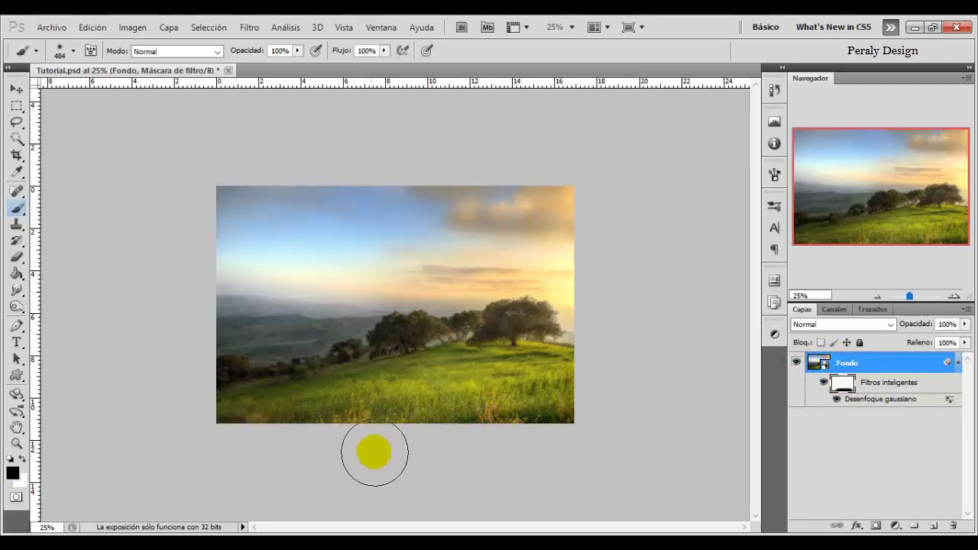
pyautogui.click(838, 374)
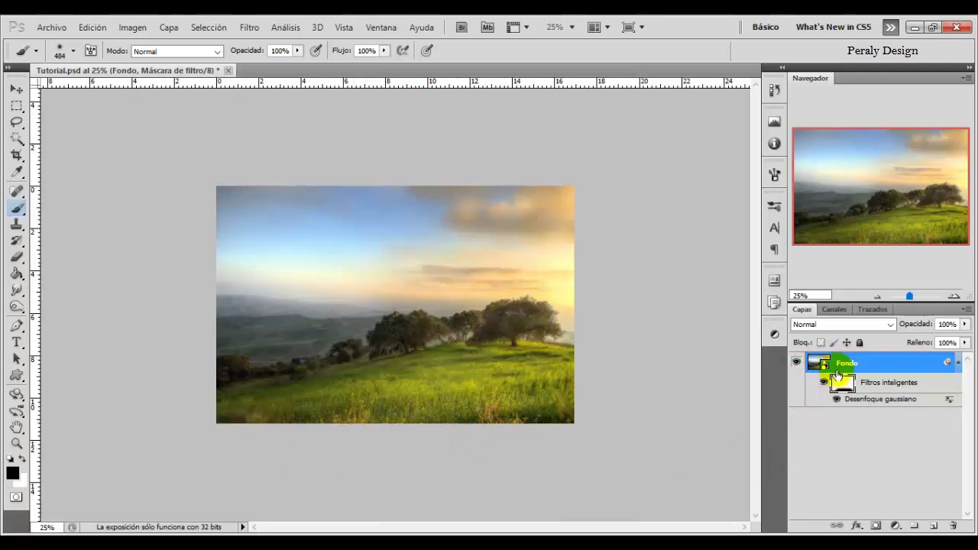
# Add a Tono/saturación adjustment layer with Saturación at -38 and compare before and after
pyautogui.click(895, 526)
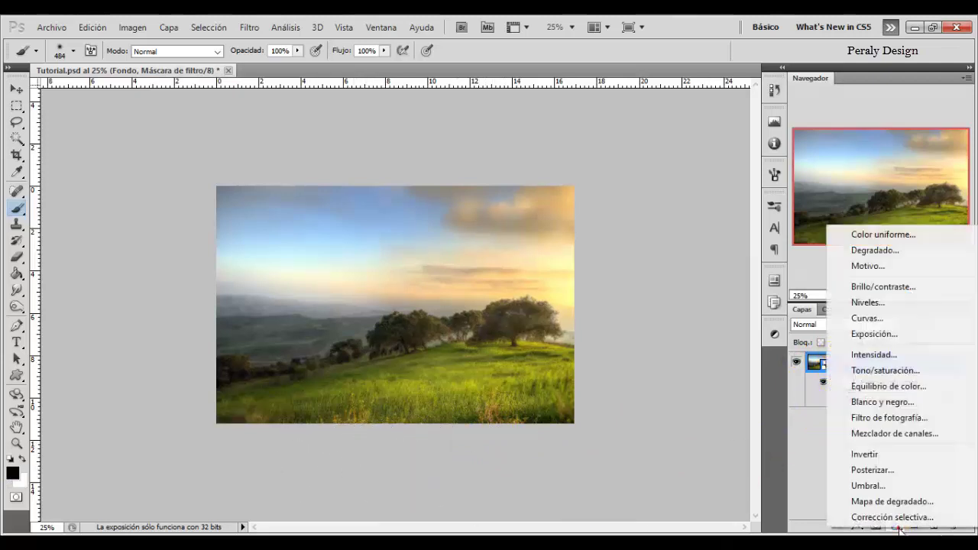
pyautogui.click(890, 370)
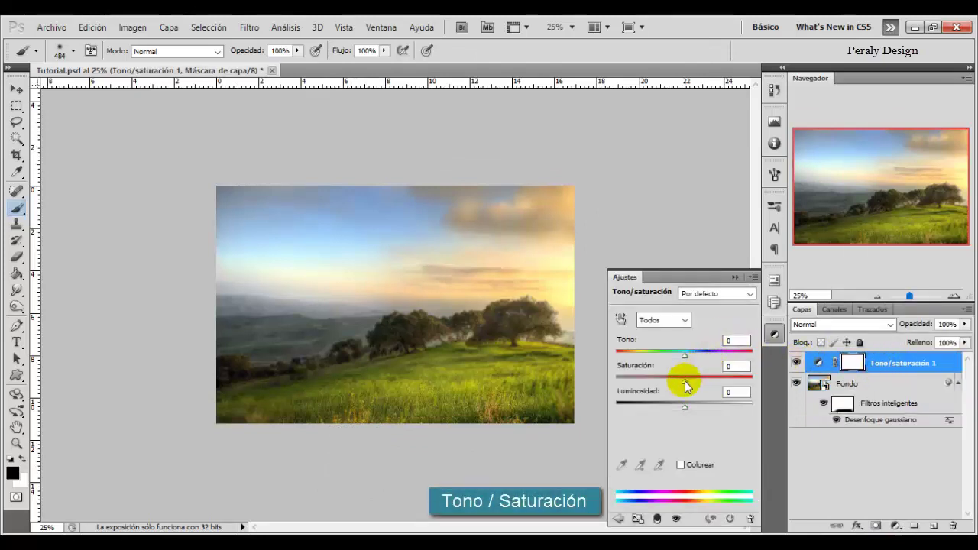
pyautogui.moveTo(673, 383); pyautogui.dragTo(659, 383)
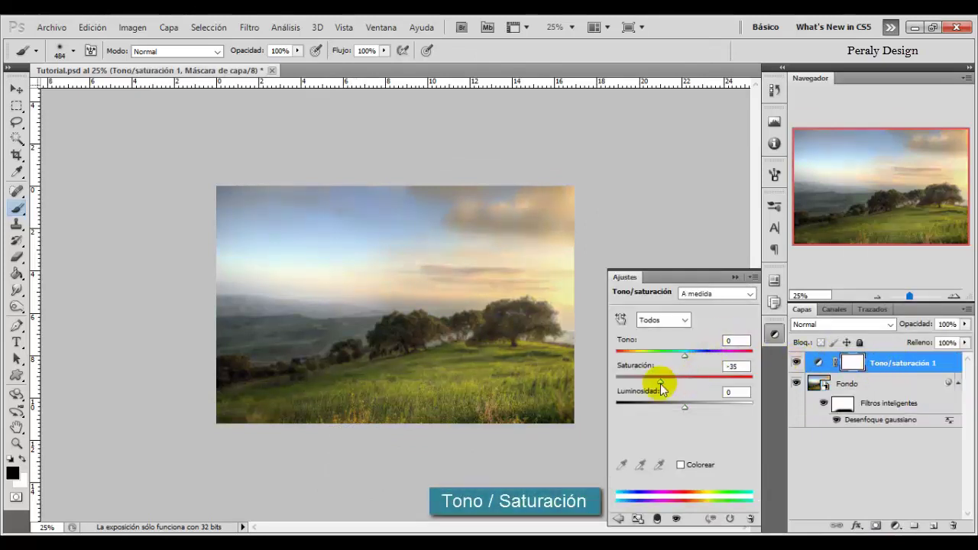
pyautogui.click(796, 363)
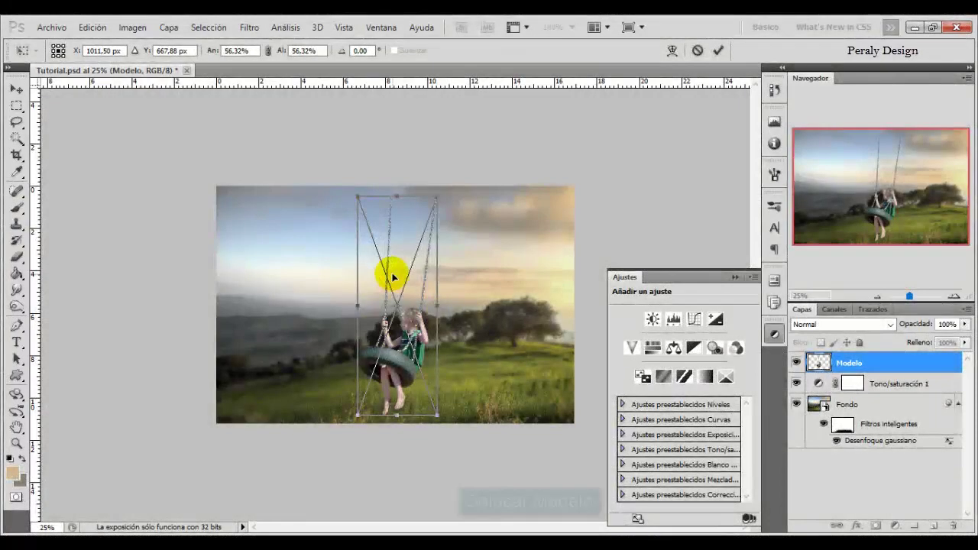
# Scale the Modelo swing girl to 64,11%, rotate her 18,71°, reposition her and commit
pyautogui.moveTo(433, 199); pyautogui.dragTo(443, 178)
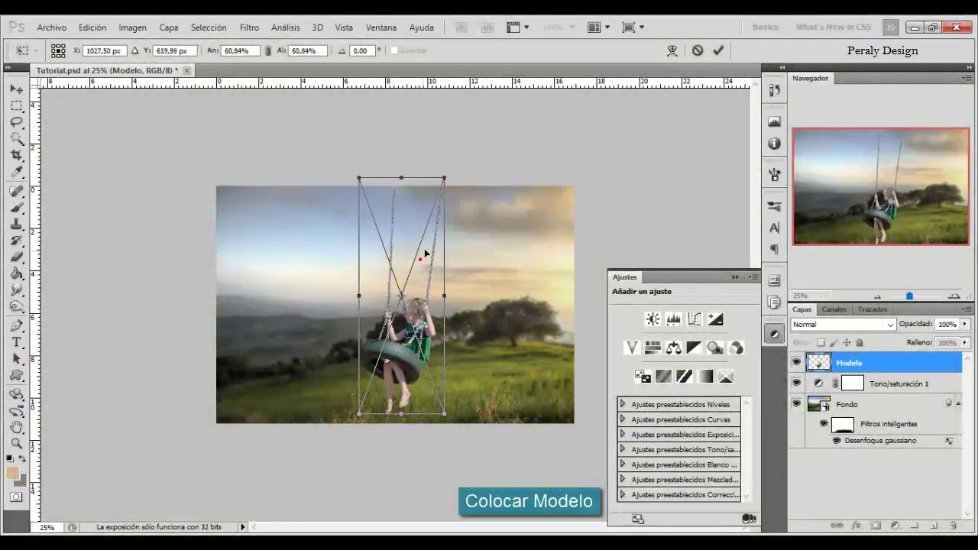
pyautogui.moveTo(484, 254); pyautogui.dragTo(495, 281)
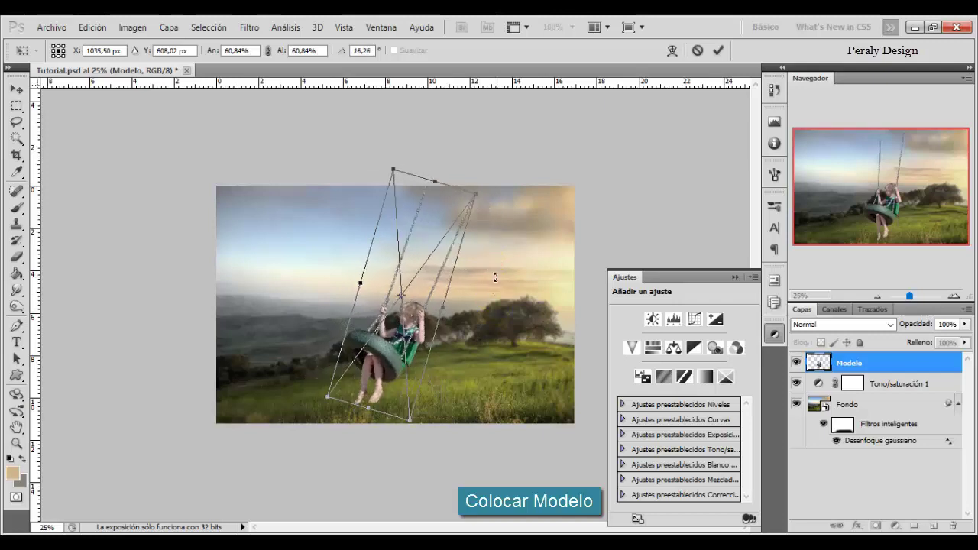
pyautogui.moveTo(473, 194); pyautogui.dragTo(491, 186)
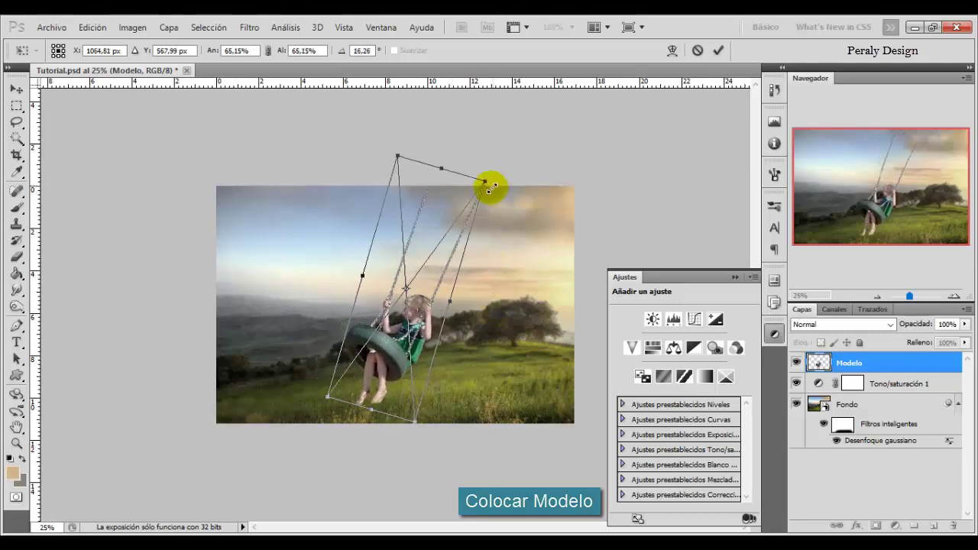
pyautogui.moveTo(443, 257)
pyautogui.mouseDown()
pyautogui.moveTo(462, 264)
pyautogui.moveTo(441, 330)
pyautogui.moveTo(451, 321)
pyautogui.mouseUp()
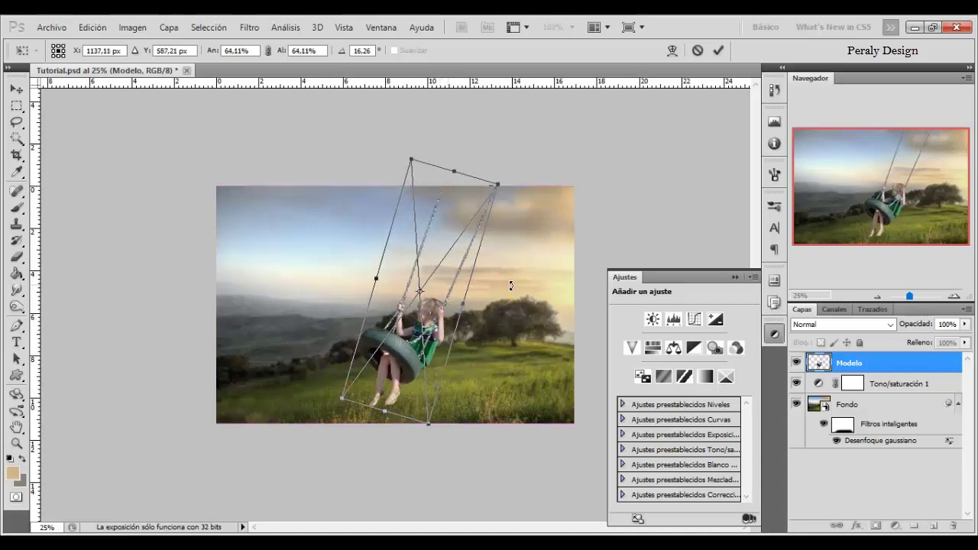
pyautogui.moveTo(500, 286); pyautogui.dragTo(471, 321)
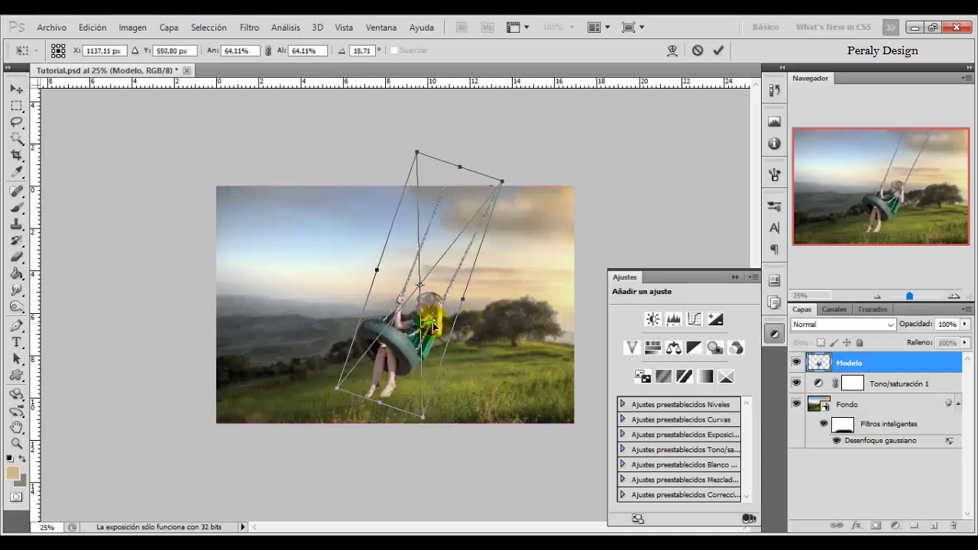
pyautogui.click(718, 51)
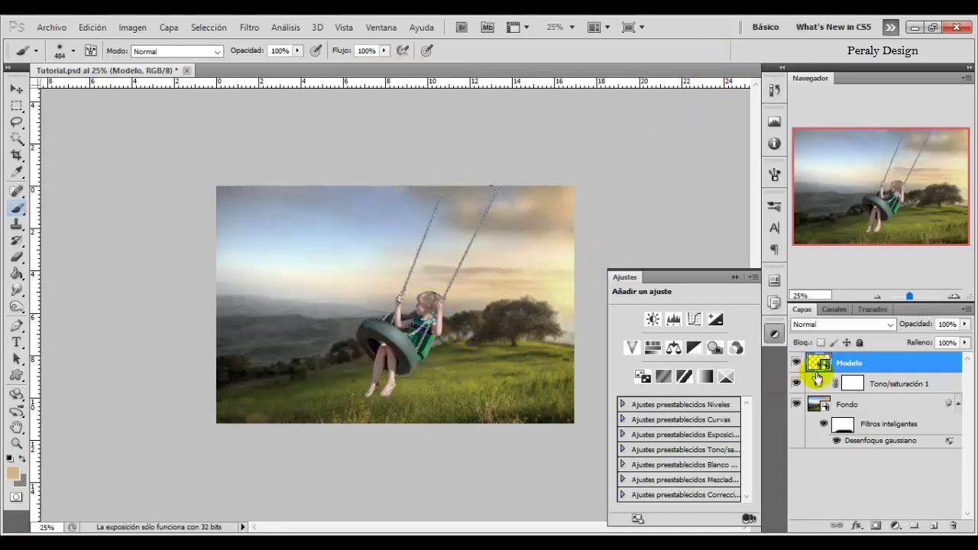
# Add an Equilibrio de color layer clipped to Modelo, midtones Cyan–Red +15 and Yellow–Blue -26
pyautogui.click(896, 525)
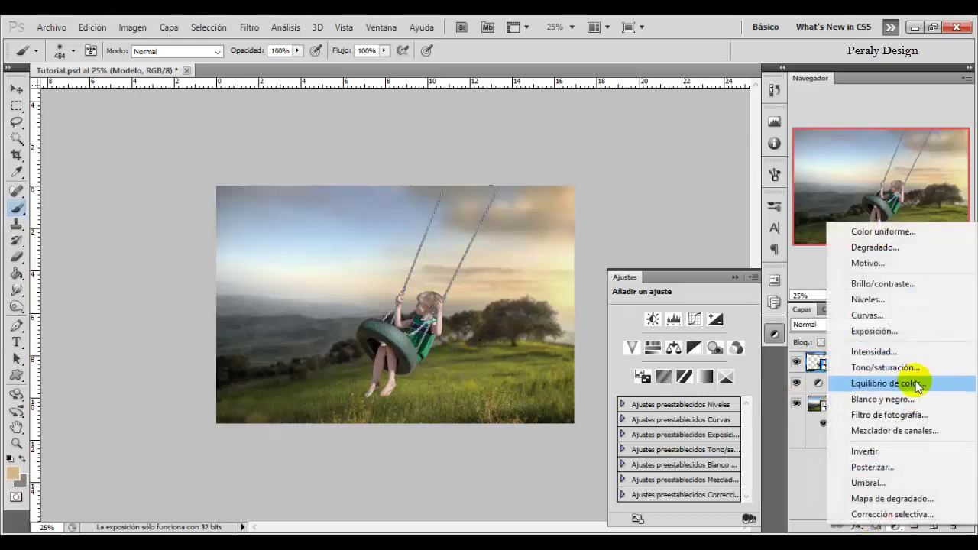
pyautogui.click(869, 383)
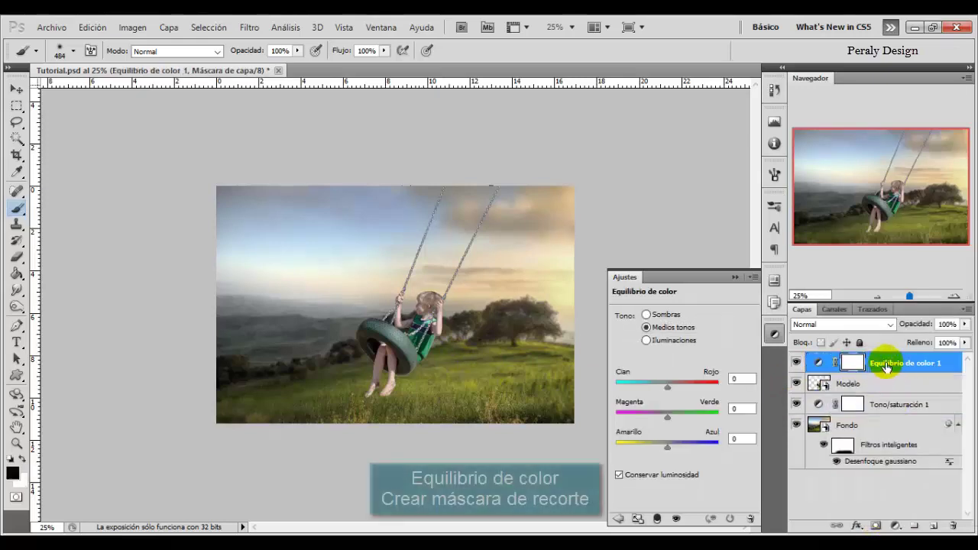
pyautogui.rightClick(886, 363)
pyautogui.click(851, 197)
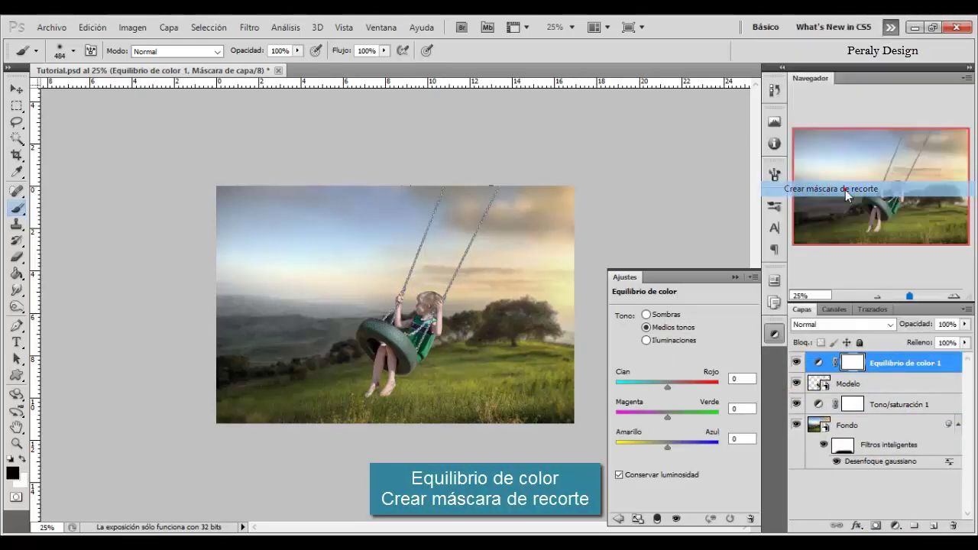
pyautogui.moveTo(667, 387); pyautogui.dragTo(679, 388)
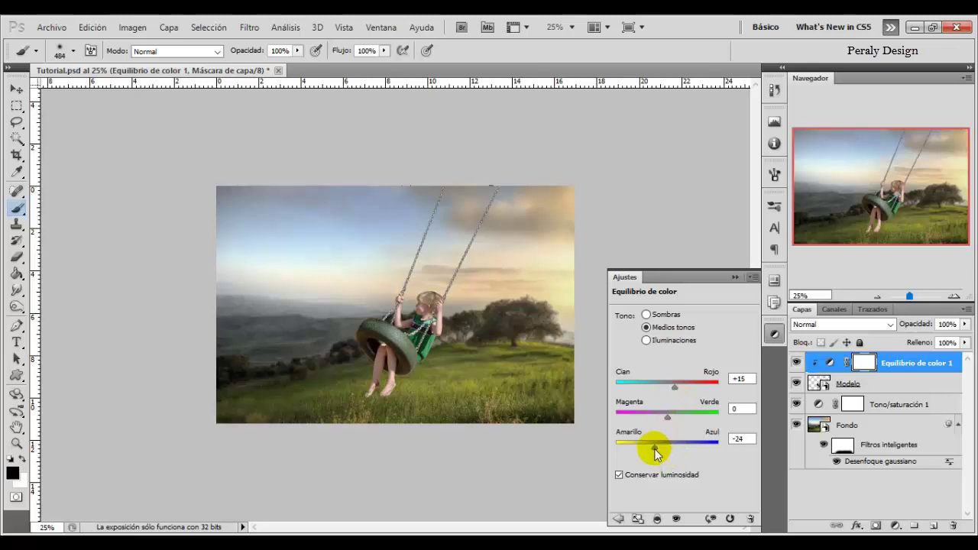
pyautogui.click(797, 363)
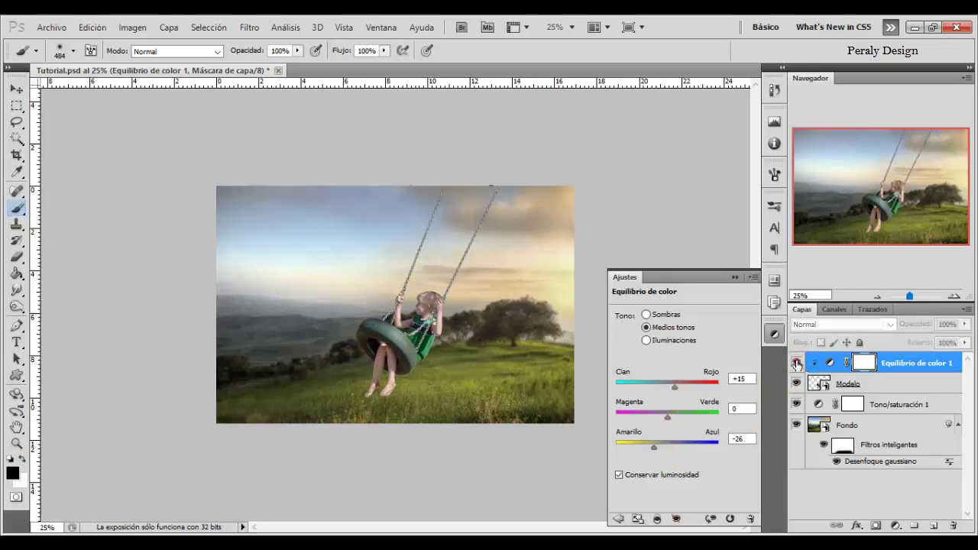
pyautogui.click(878, 406)
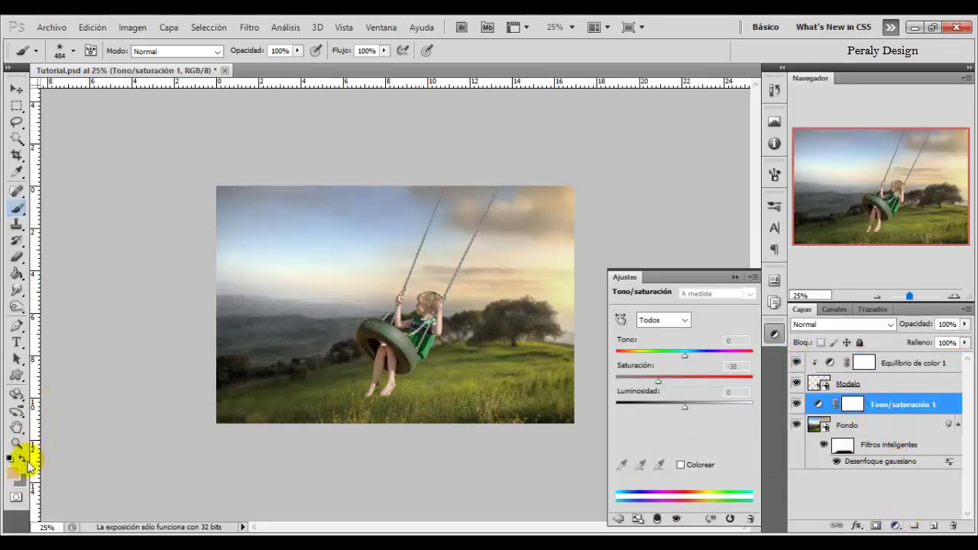
# Set the foreground colour to grey-beige hex 868277
pyautogui.click(13, 478)
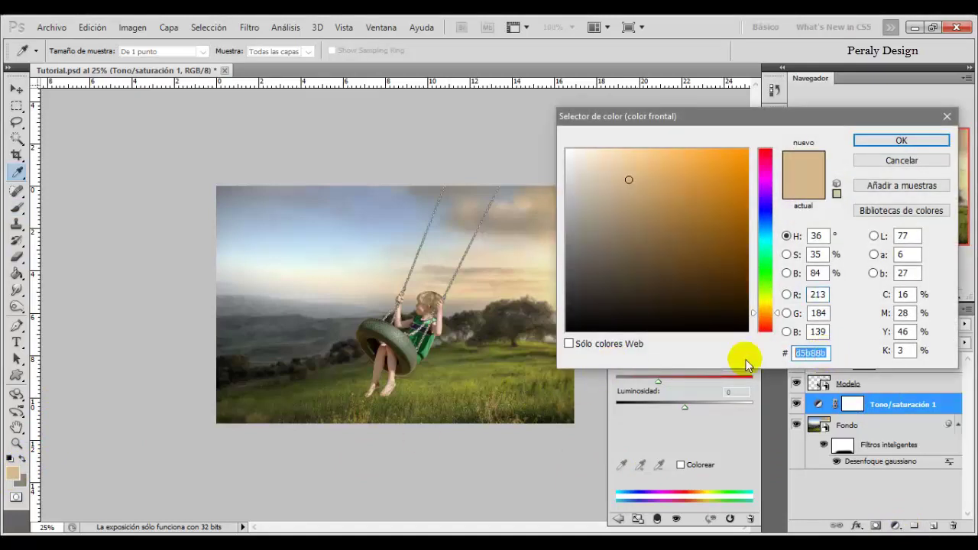
pyautogui.write('868')
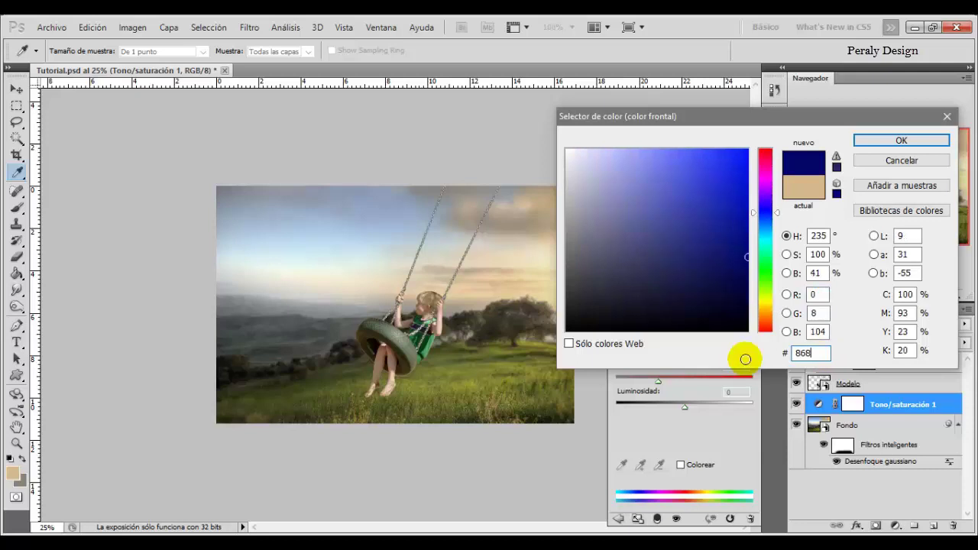
pyautogui.write('277')
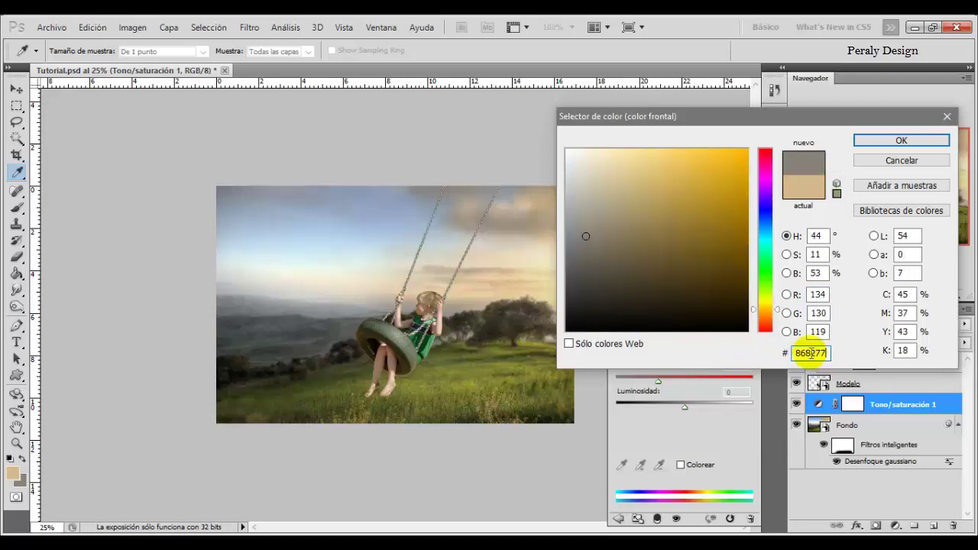
pyautogui.click(901, 141)
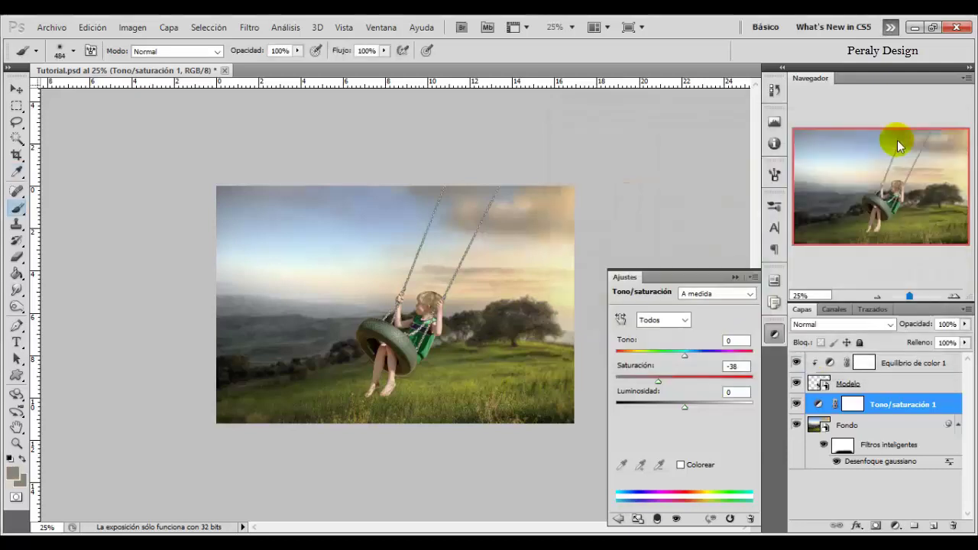
pyautogui.click(895, 527)
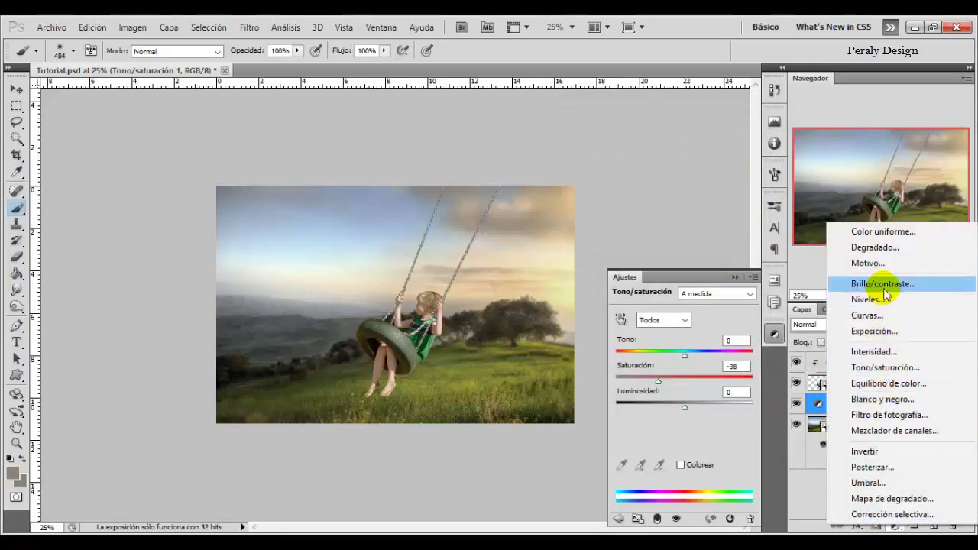
# Add a grey-beige Gradient Fill layer positioned over the image to haze the landscape
pyautogui.click(875, 248)
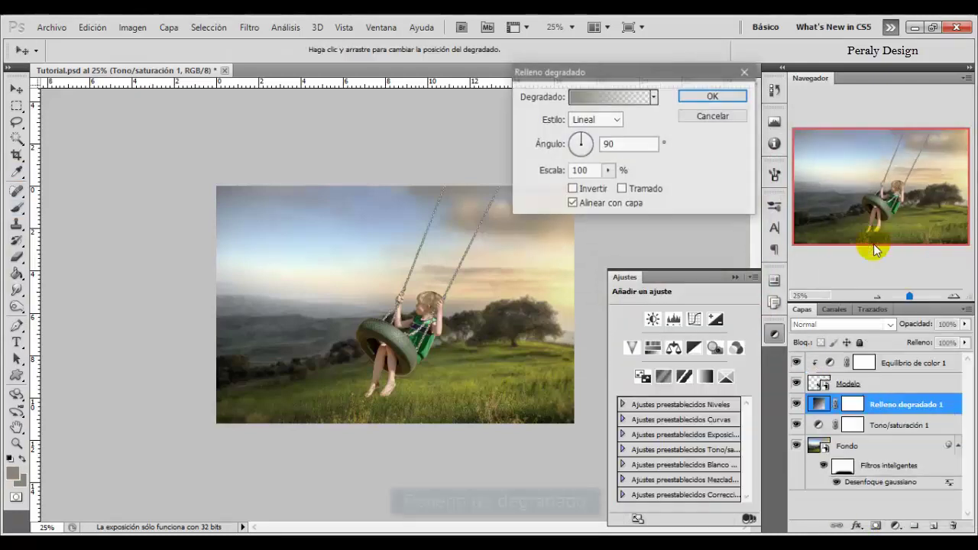
pyautogui.moveTo(489, 382)
pyautogui.mouseDown()
pyautogui.moveTo(493, 336)
pyautogui.moveTo(500, 401)
pyautogui.moveTo(508, 374)
pyautogui.mouseUp()
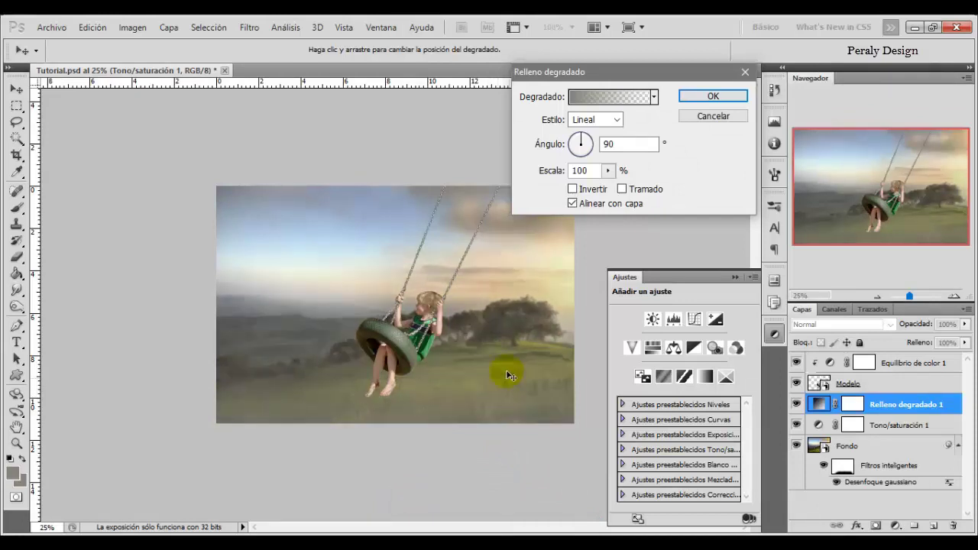
pyautogui.click(713, 96)
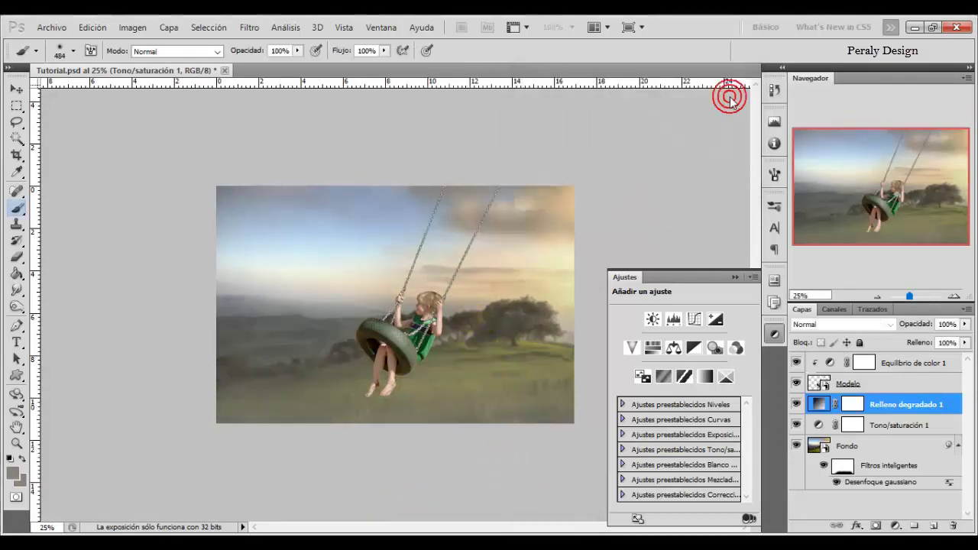
pyautogui.click(795, 405)
pyautogui.click(795, 405)
# Duplicate the gradient fill and set the copy's angle to -37.57° with its band moved down-left
pyautogui.hotkey('ctrl', 'j')
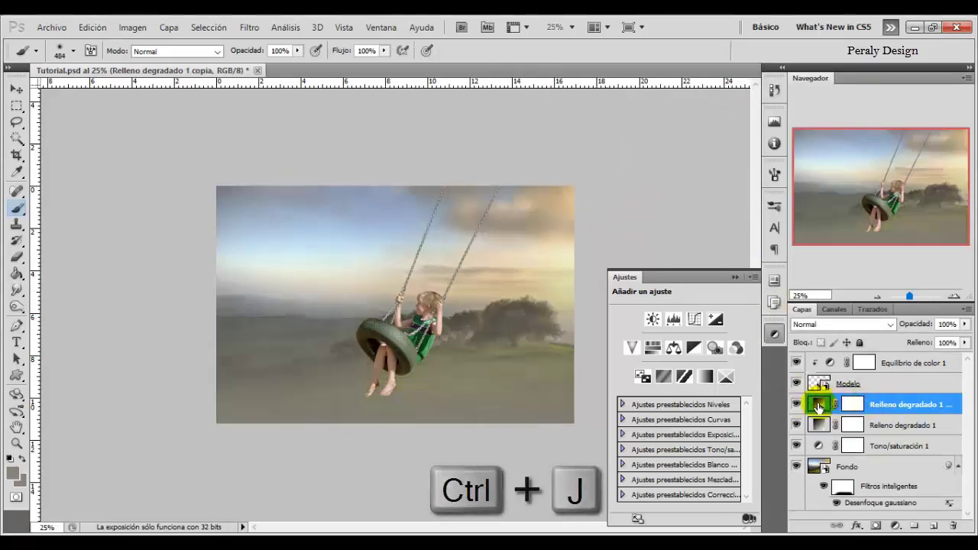
pyautogui.doubleClick(818, 404)
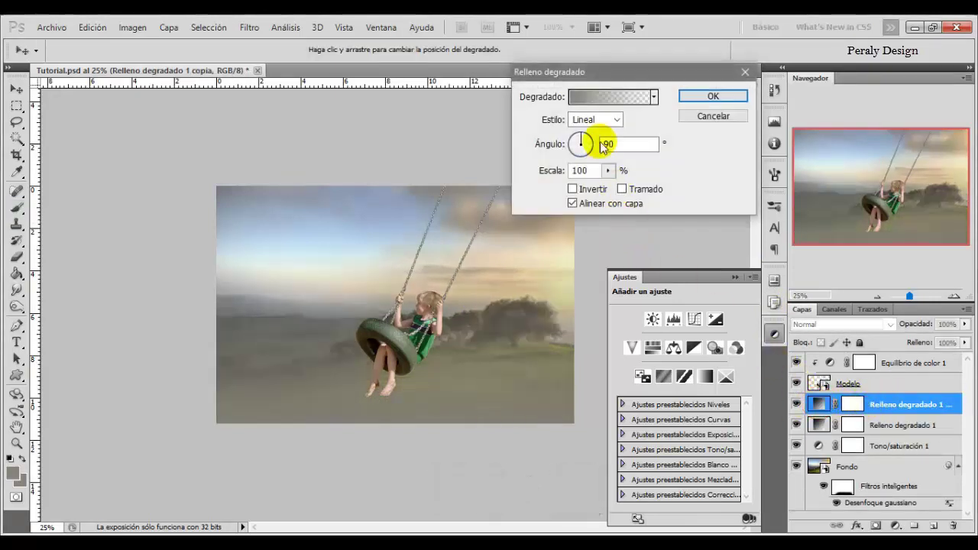
pyautogui.moveTo(583, 144); pyautogui.dragTo(589, 140)
pyautogui.click(585, 156)
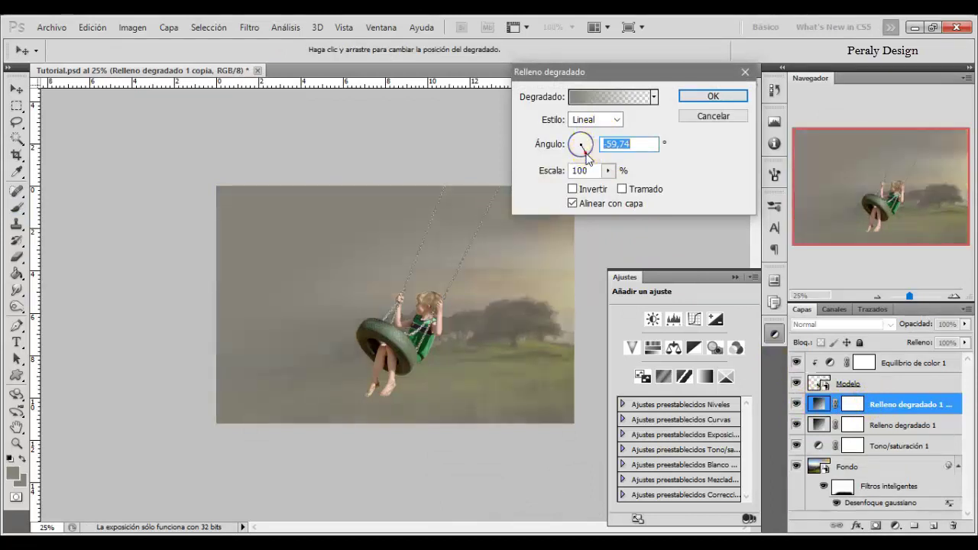
pyautogui.click(589, 152)
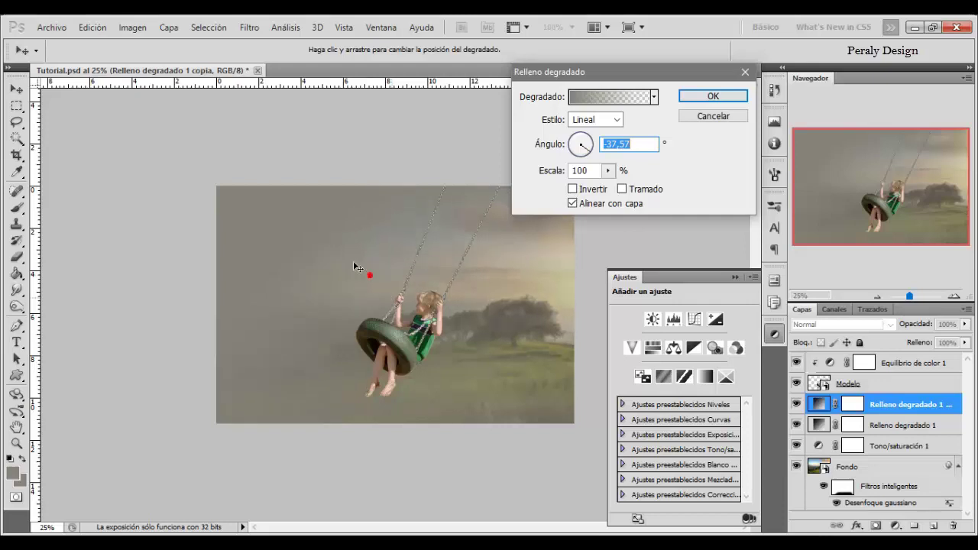
pyautogui.moveTo(356, 269)
pyautogui.mouseDown()
pyautogui.moveTo(270, 227)
pyautogui.moveTo(340, 278)
pyautogui.moveTo(313, 265)
pyautogui.mouseUp()
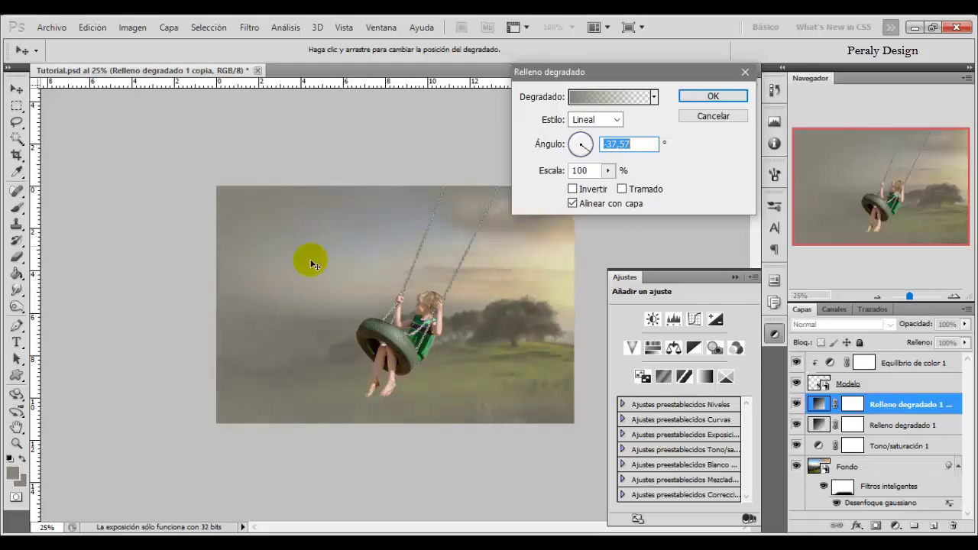
pyautogui.click(737, 98)
pyautogui.write('30')
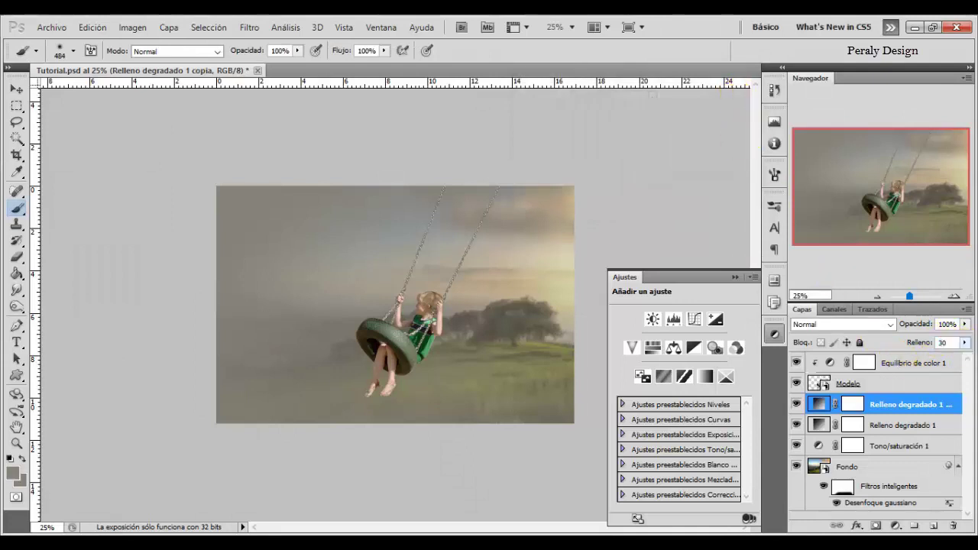
# Lower the gradient copy's fill to 30% and compare the haze
pyautogui.press('Return')
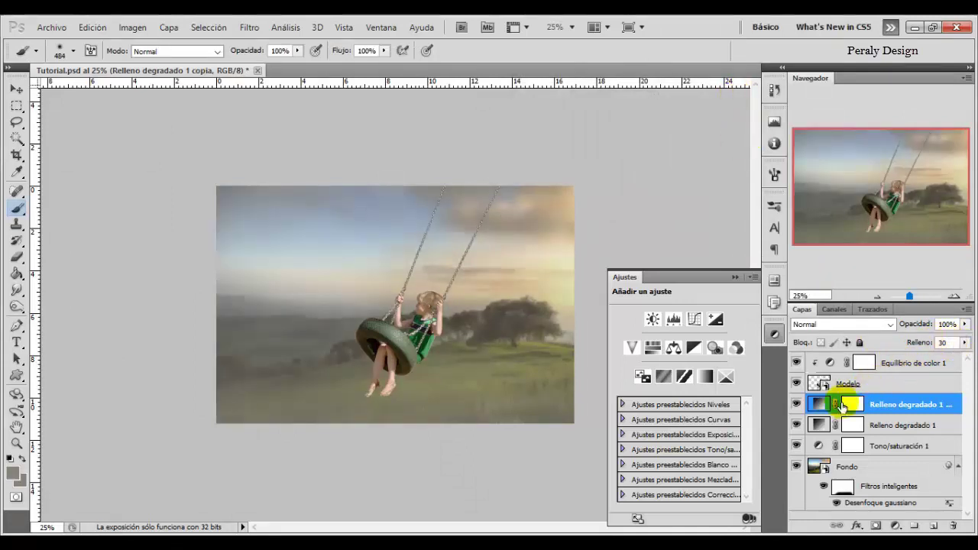
pyautogui.click(795, 405)
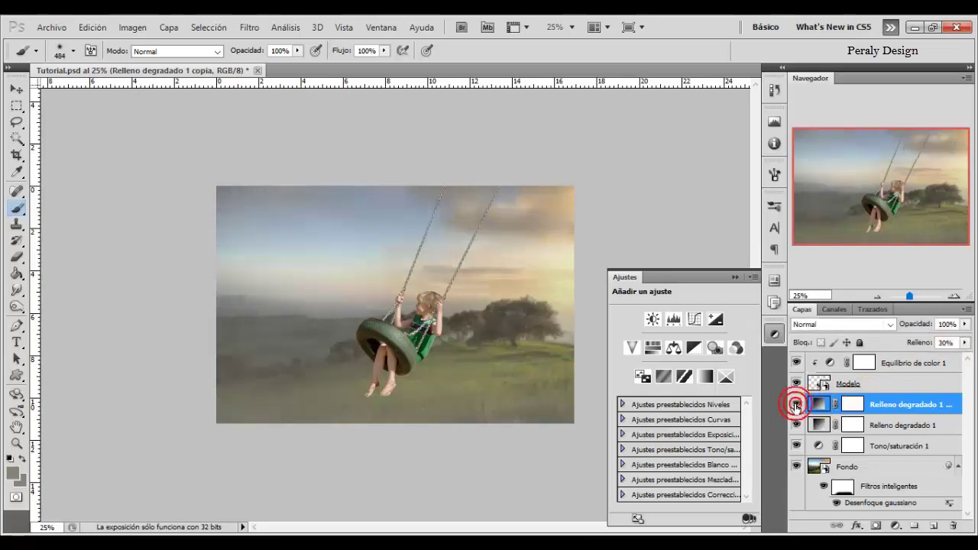
pyautogui.click(886, 363)
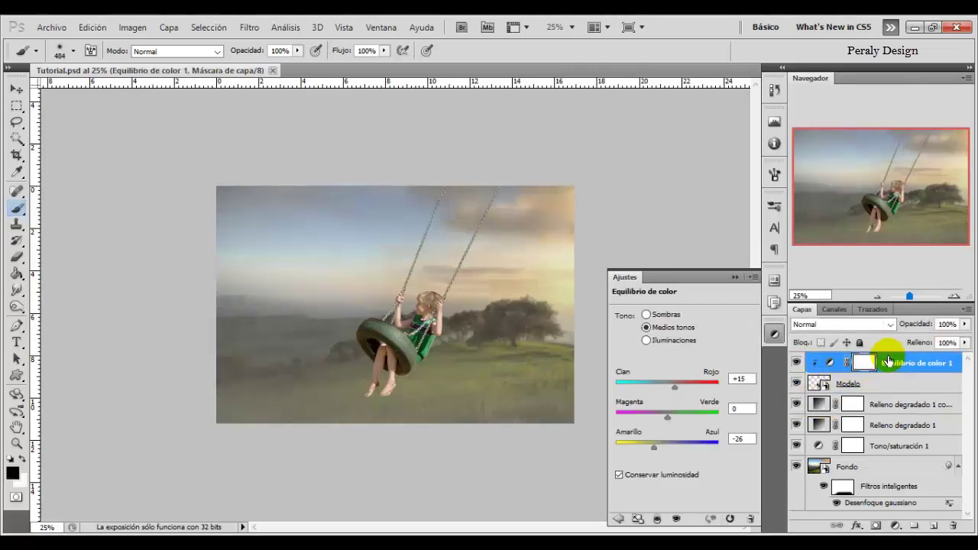
# Add a new Capa 1 layer, choose a leaf brush, and enter dark olive 393f2b as foreground
pyautogui.click(933, 525)
pyautogui.click(840, 363)
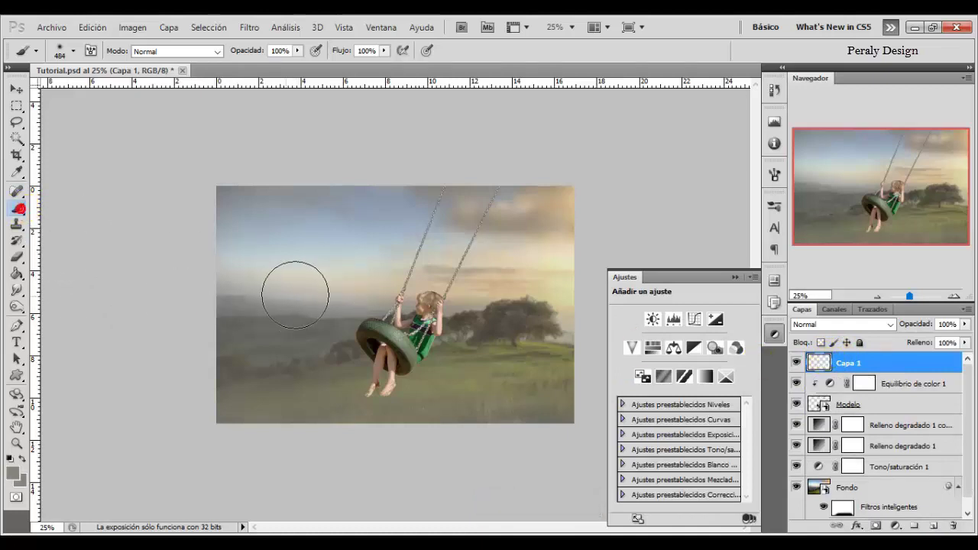
pyautogui.rightClick(284, 273)
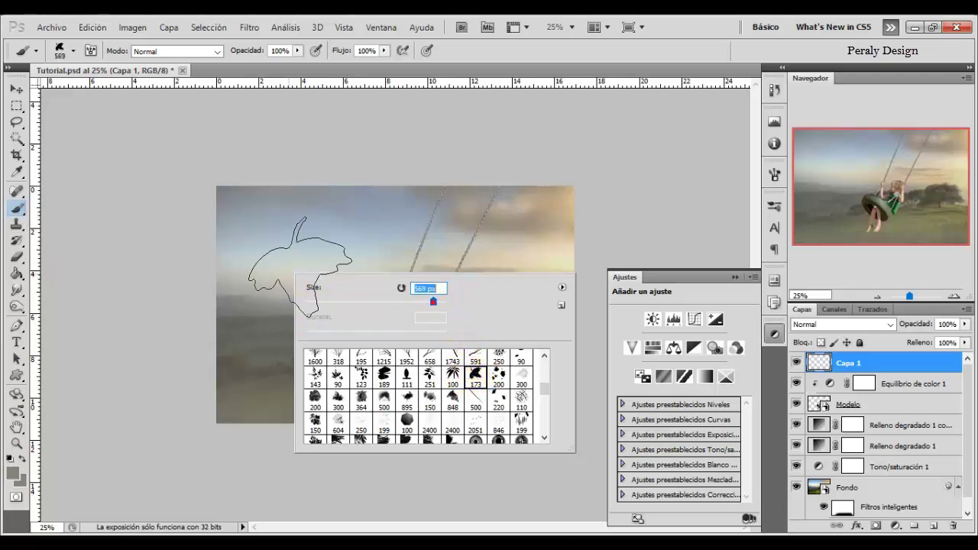
pyautogui.press('Return')
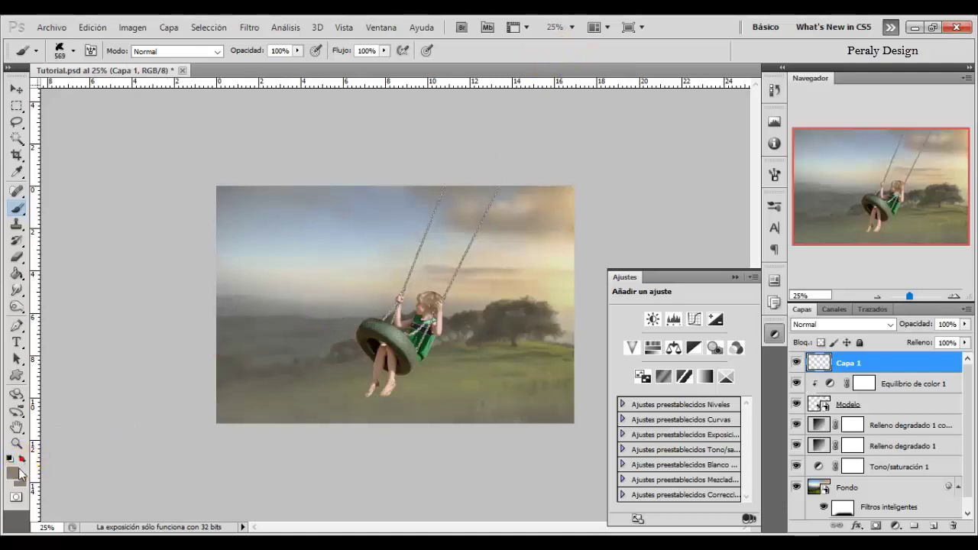
pyautogui.click(13, 476)
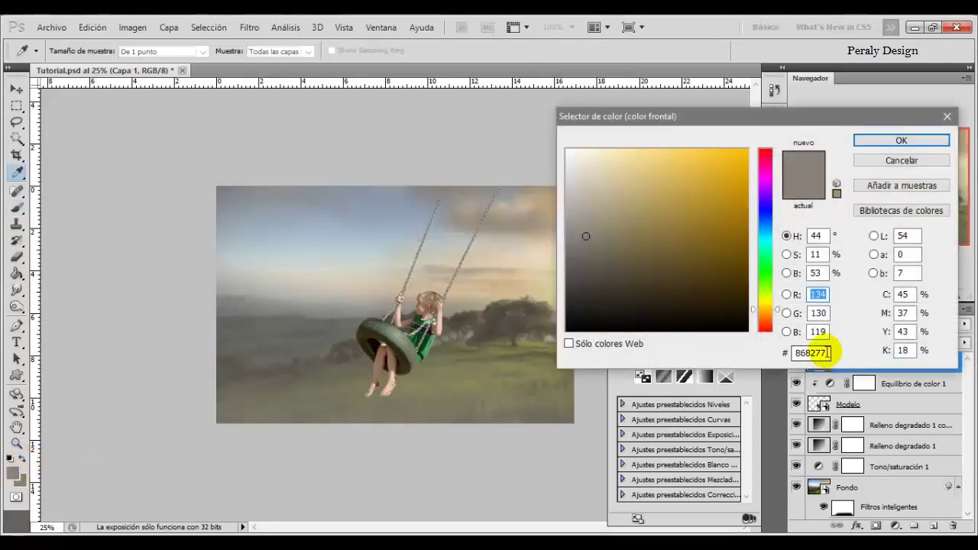
pyautogui.write('39')
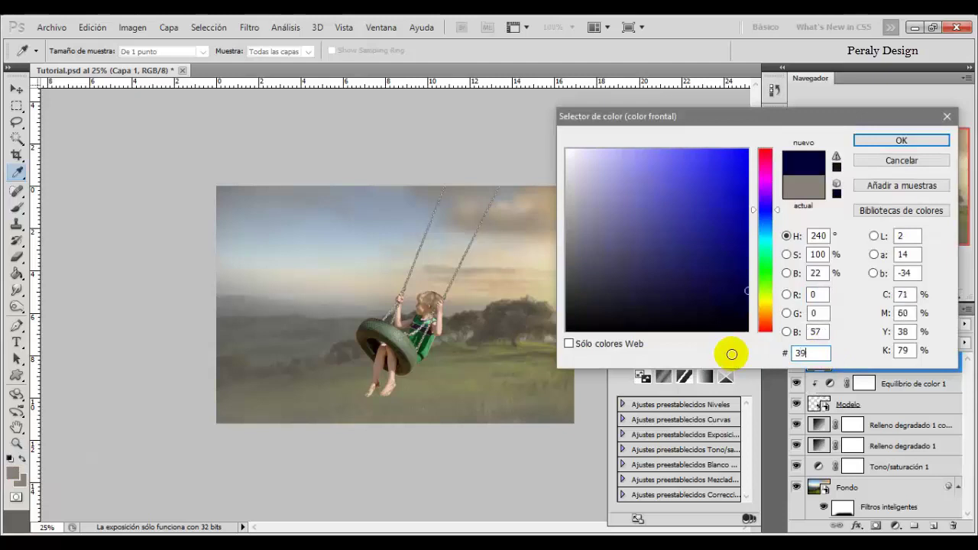
pyautogui.write('3f2b')
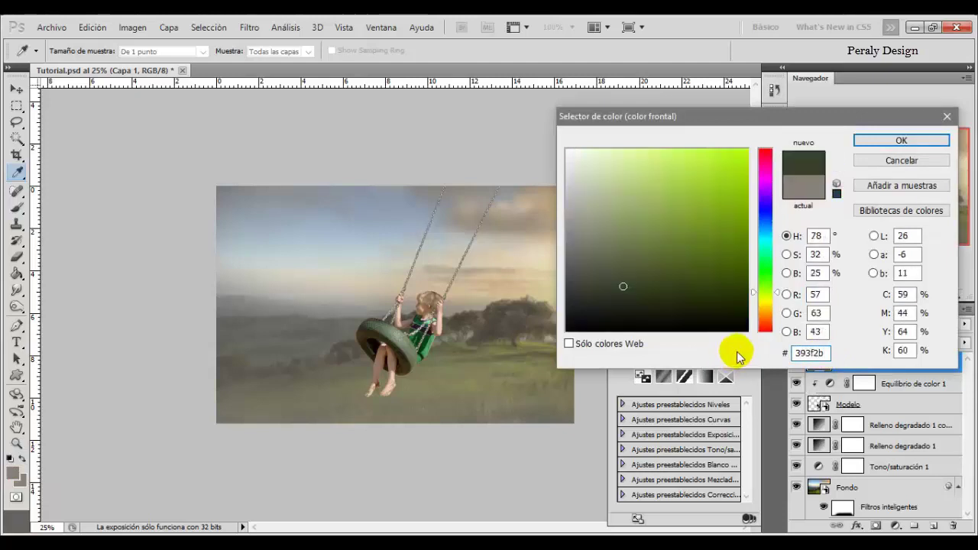
# Confirm the dark olive colour and stamp large leaves at the left, right and top near the chains
pyautogui.click(883, 143)
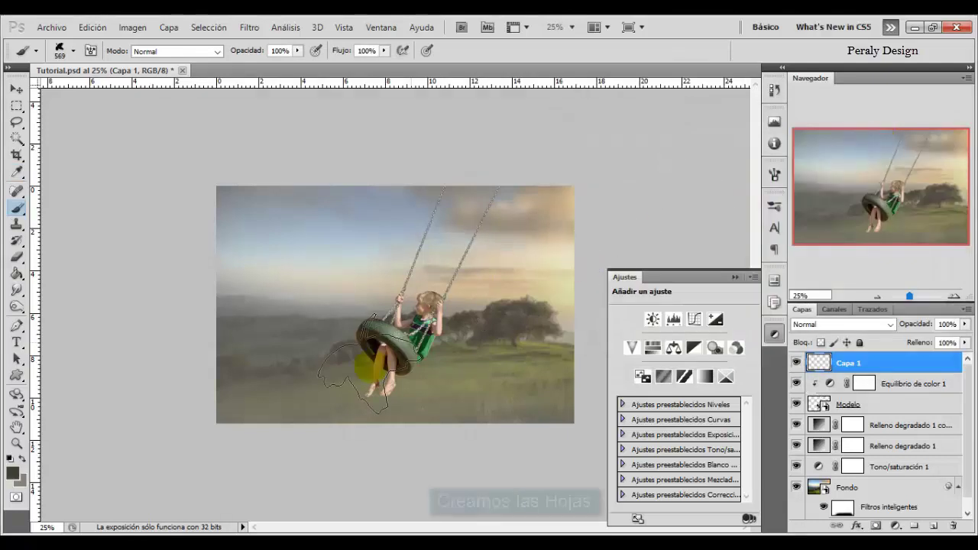
pyautogui.click(308, 366)
pyautogui.hotkey('ctrl', 'z')
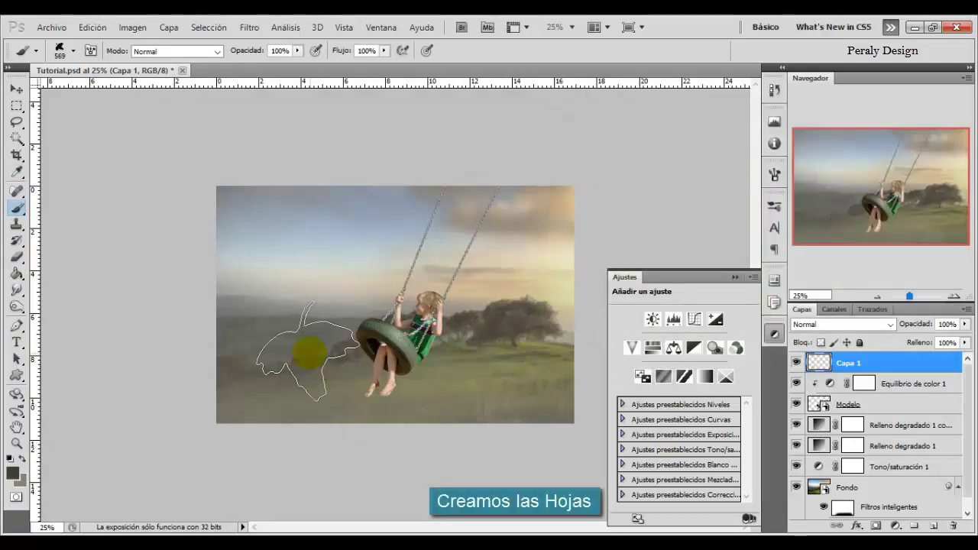
pyautogui.rightClick(309, 353)
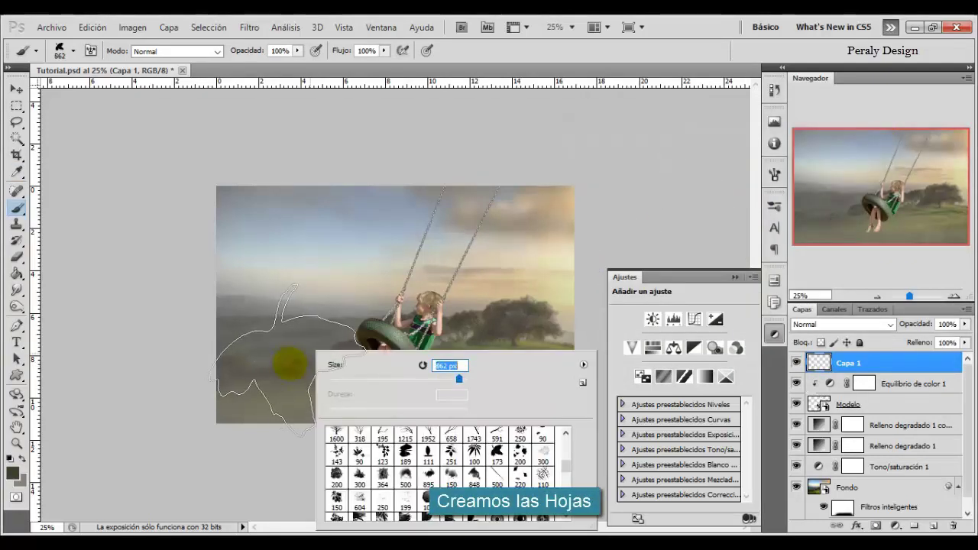
pyautogui.click(301, 352)
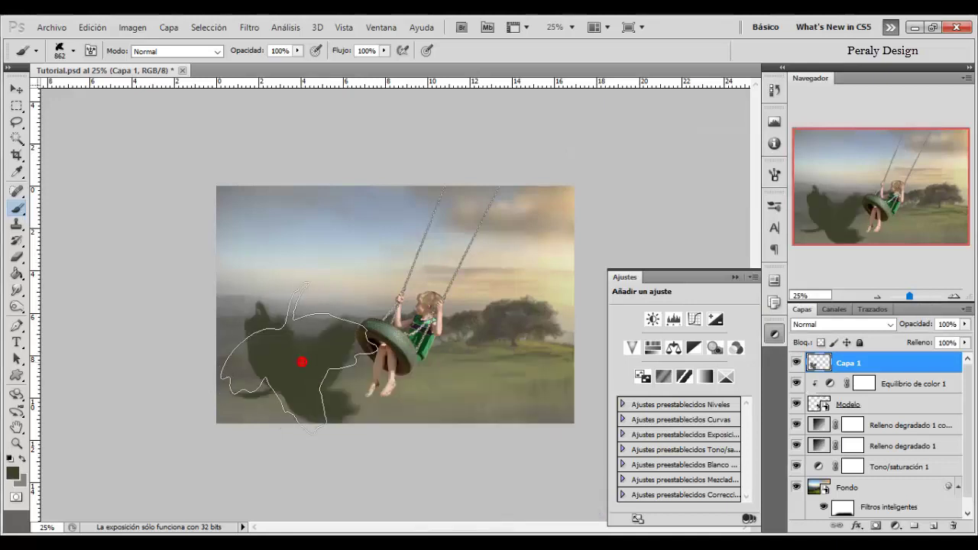
pyautogui.click(529, 360)
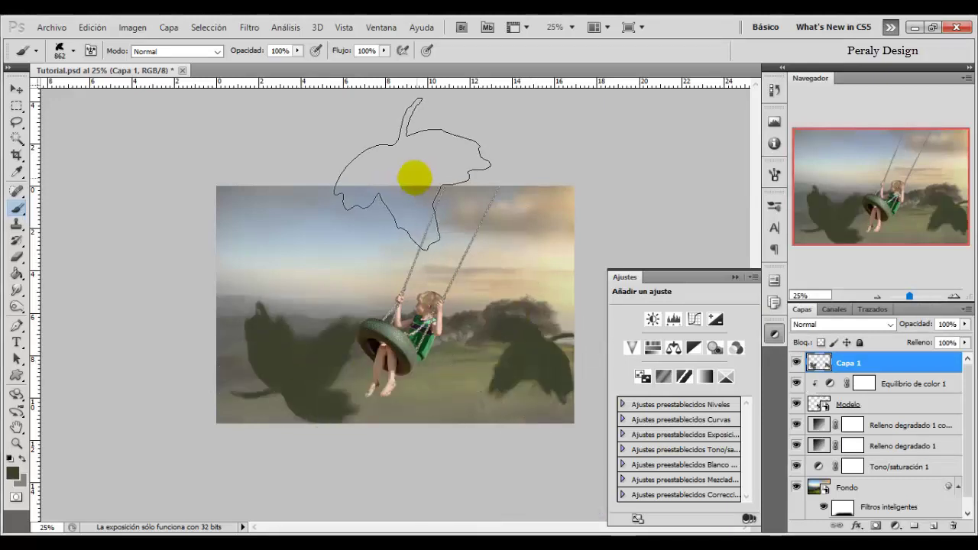
pyautogui.click(400, 191)
# Stamp smaller leaves right of the chains, in both sides of the sky and near the swing
pyautogui.rightClick(600, 317)
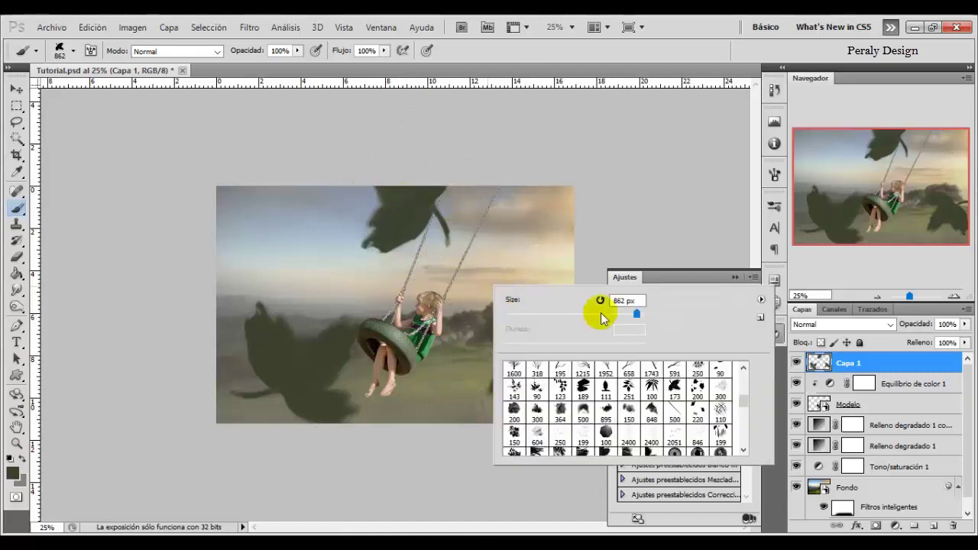
pyautogui.press('Return')
pyautogui.click(527, 336)
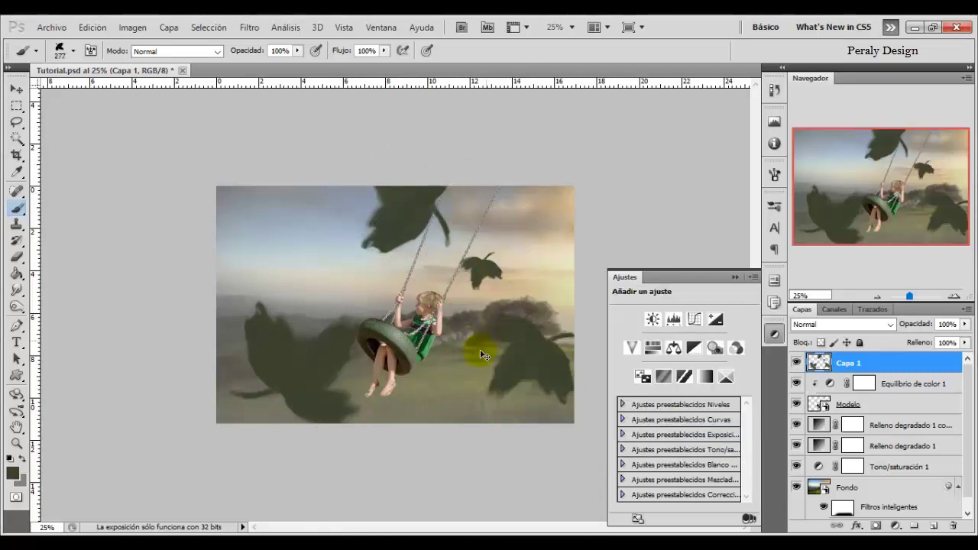
pyautogui.rightClick(535, 324)
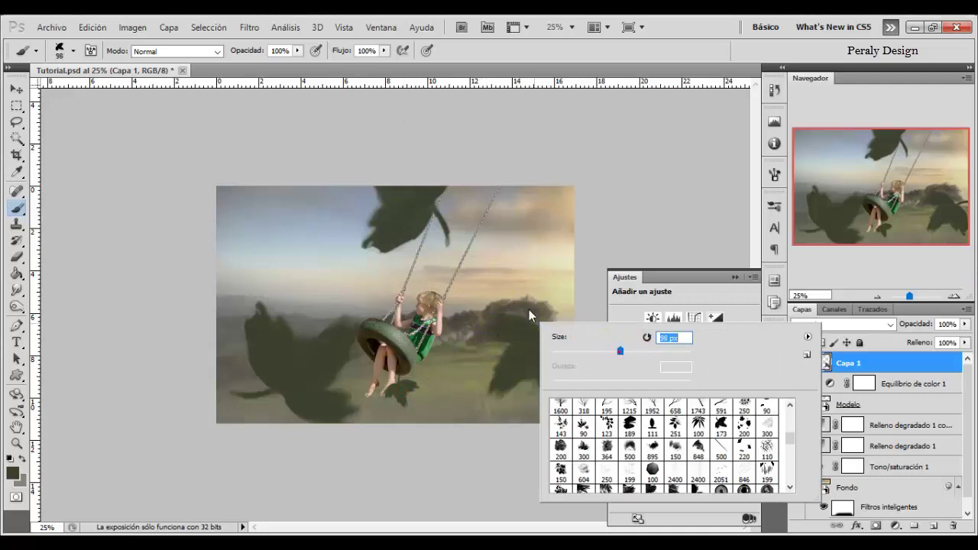
pyautogui.press('Return')
pyautogui.click(498, 266)
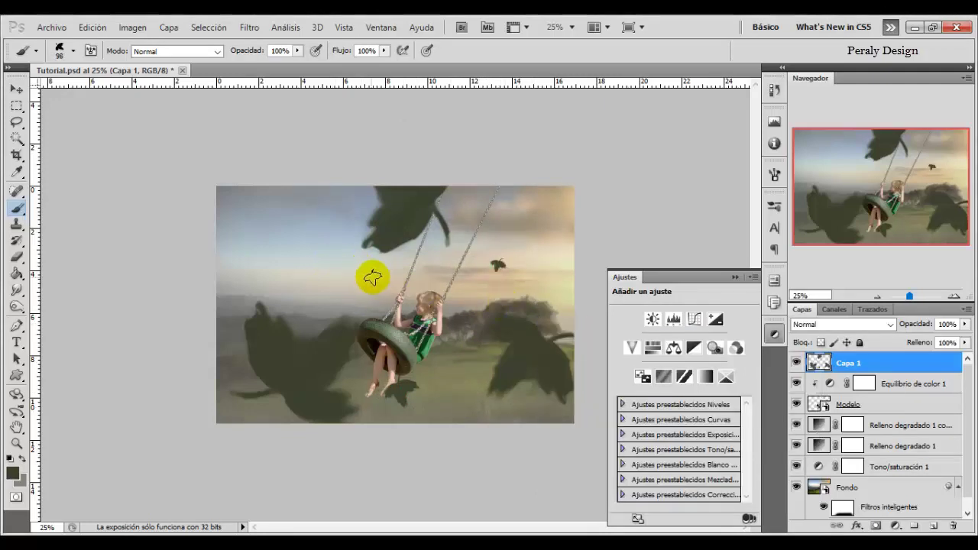
pyautogui.rightClick(527, 301)
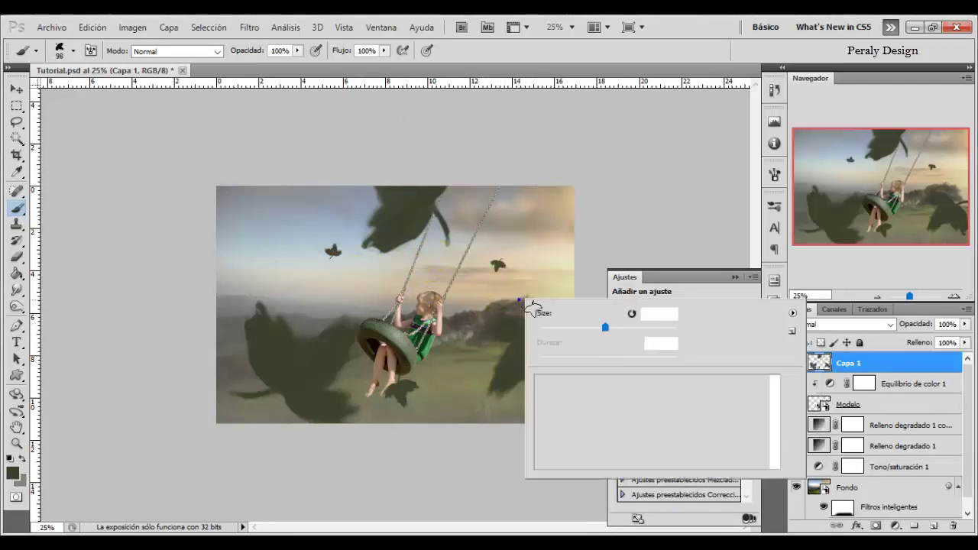
pyautogui.click(367, 295)
pyautogui.click(279, 286)
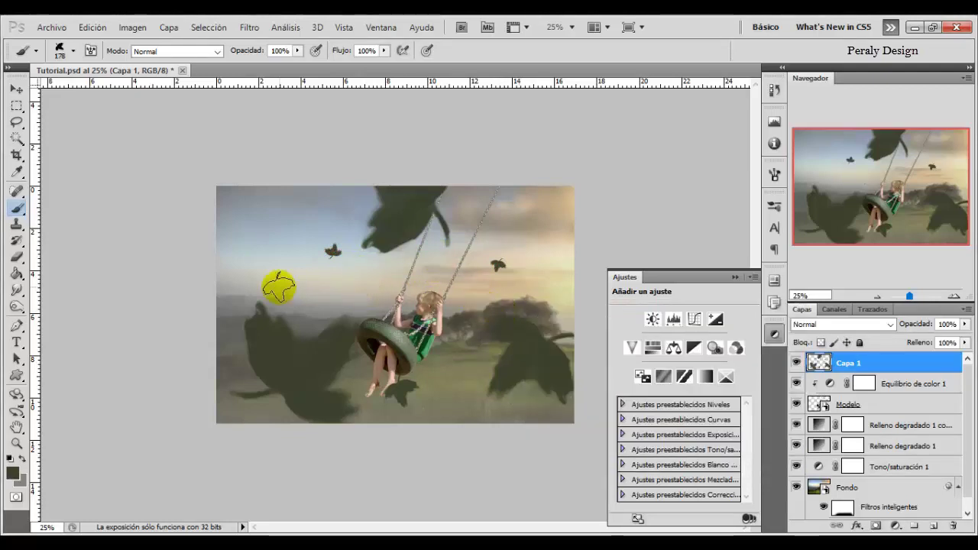
pyautogui.rightClick(588, 317)
pyautogui.click(475, 340)
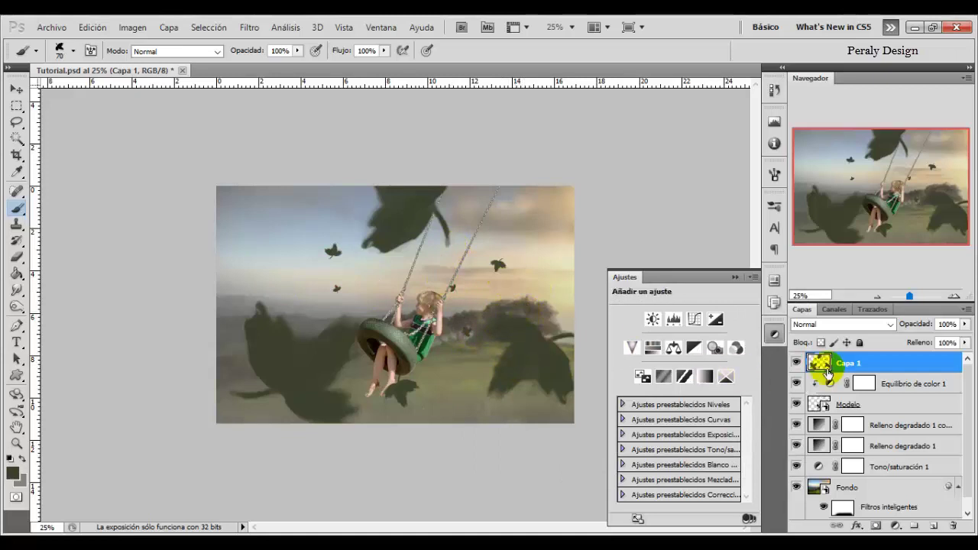
# On a new Capa 2, paint a soft 0%-hardness glow in warm beige sampled from the sky
pyautogui.click(934, 527)
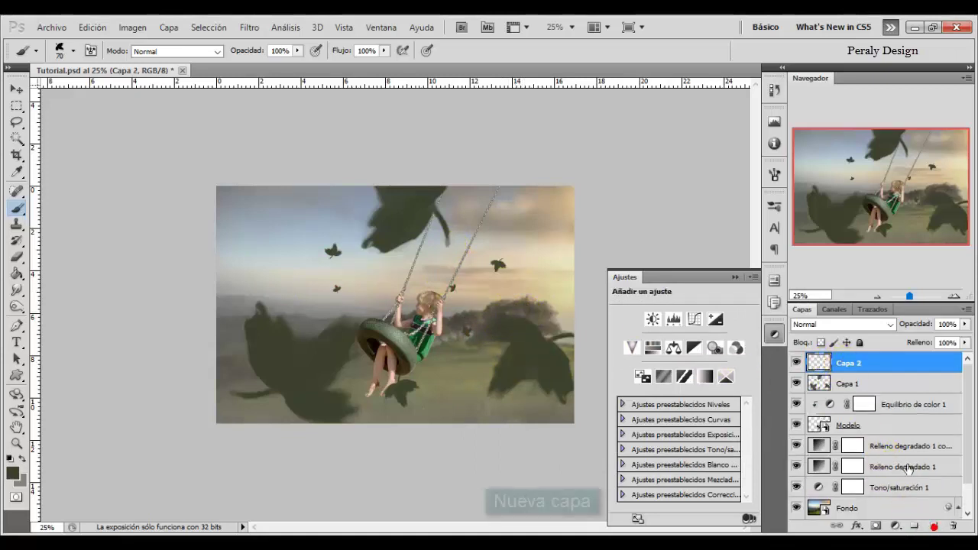
pyautogui.click(797, 383)
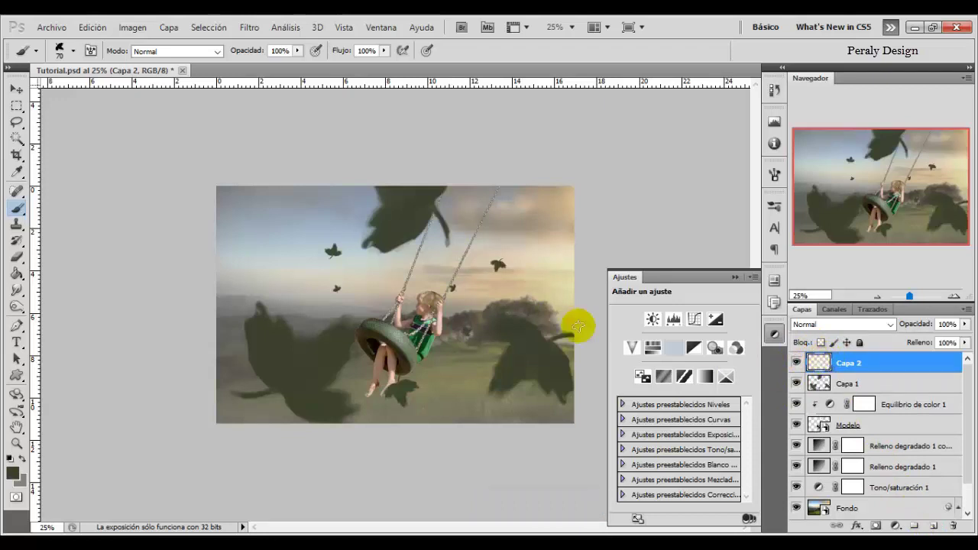
pyautogui.rightClick(274, 274)
pyautogui.click(305, 341)
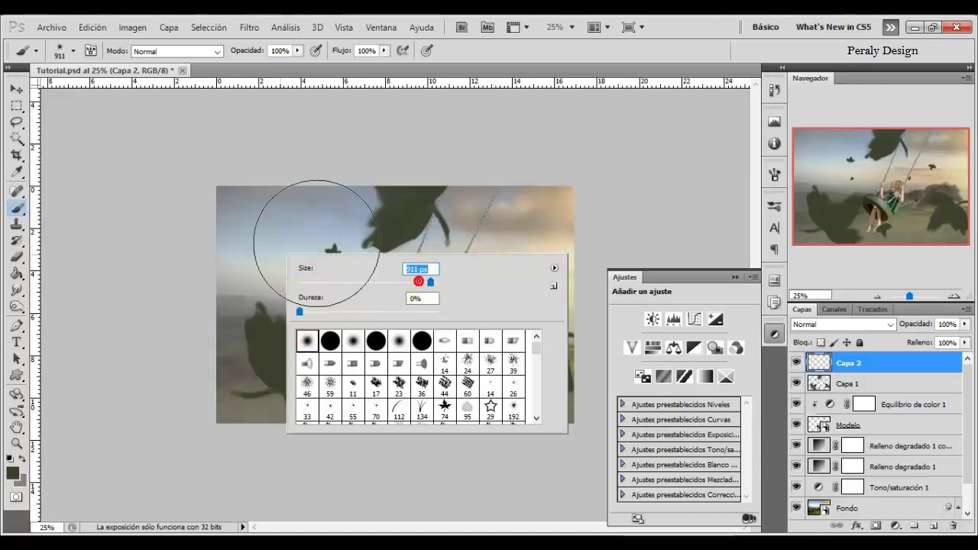
pyautogui.click(539, 52)
pyautogui.keyDown('alt'); pyautogui.click(563, 197); pyautogui.keyUp('alt')
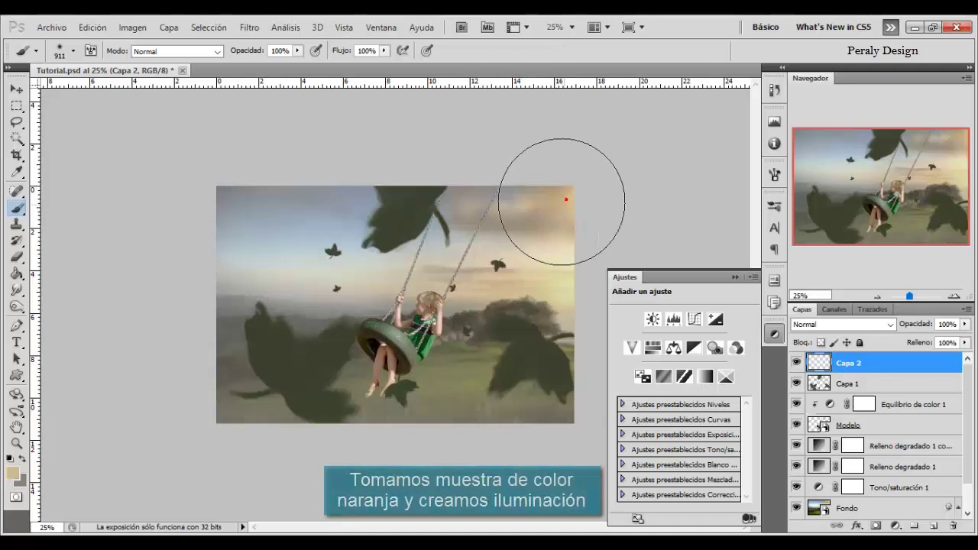
pyautogui.click(543, 280)
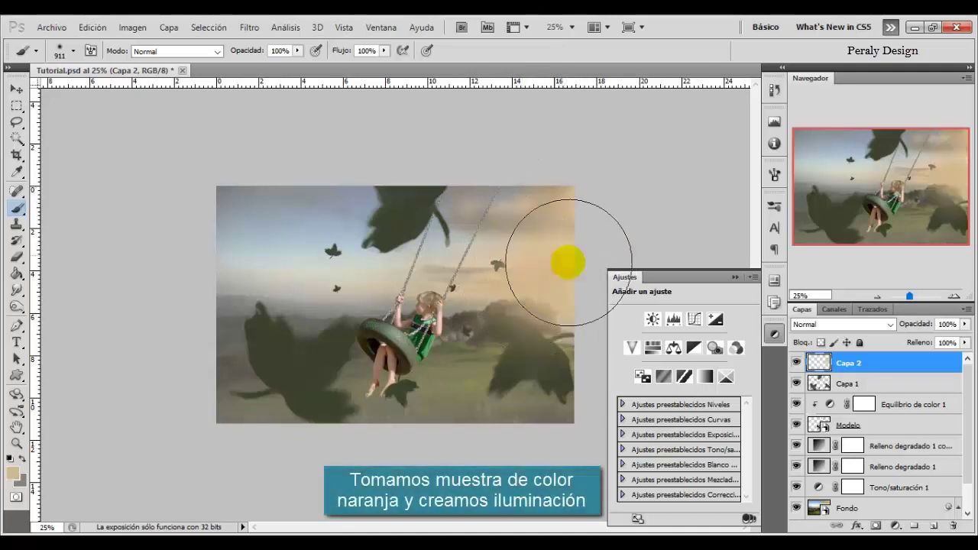
# Scale the glow up to about 384%, shift it right and up, and commit
pyautogui.hotkey('ctrl', 't')
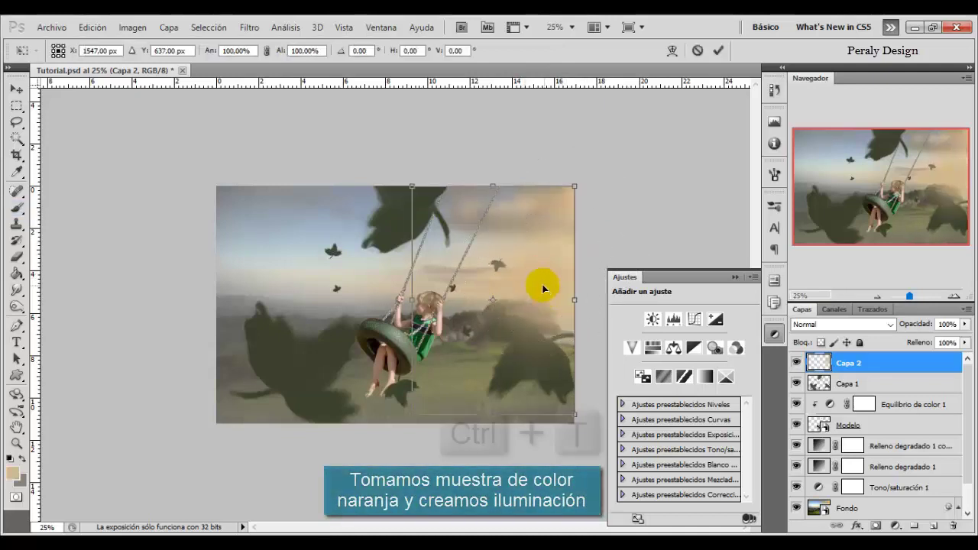
pyautogui.moveTo(408, 412); pyautogui.dragTo(423, 192)
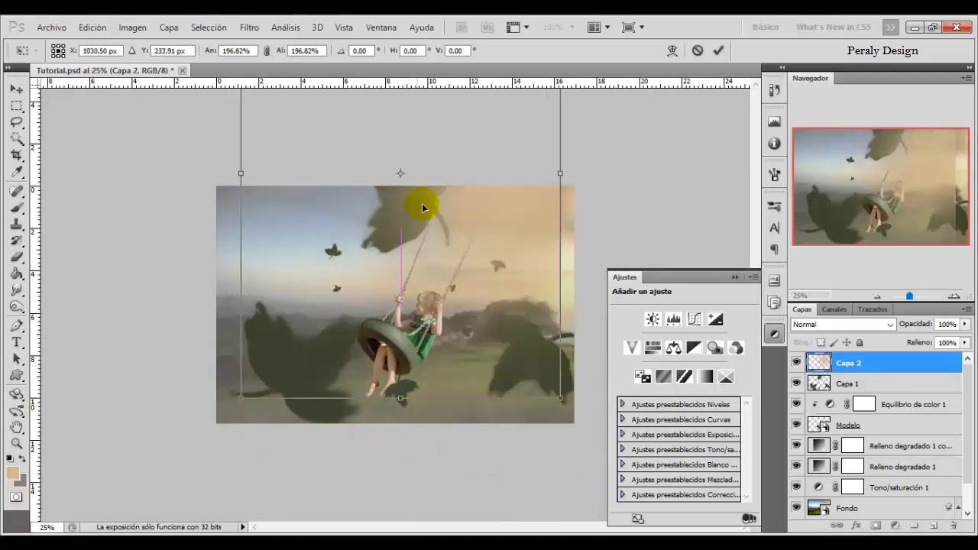
pyautogui.moveTo(241, 364); pyautogui.dragTo(82, 527)
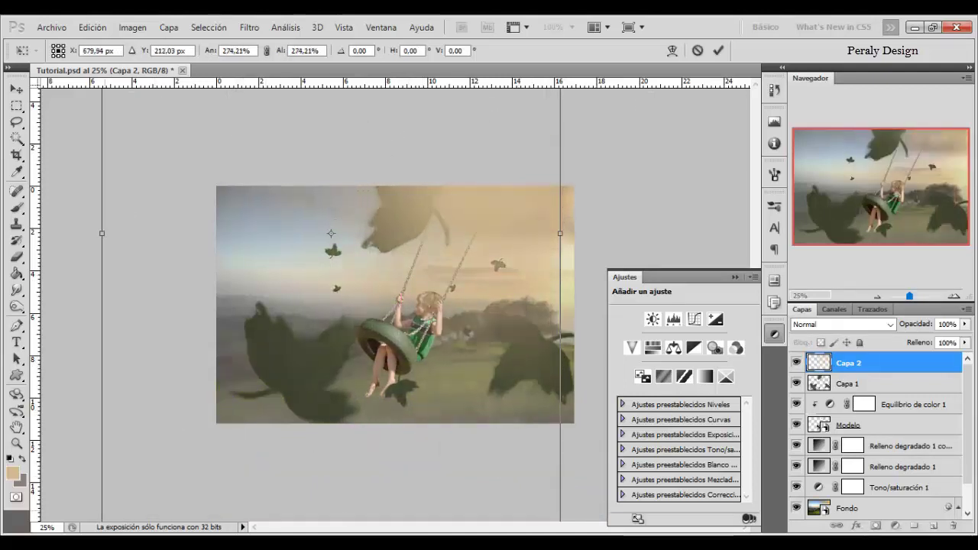
pyautogui.moveTo(344, 332); pyautogui.dragTo(484, 192)
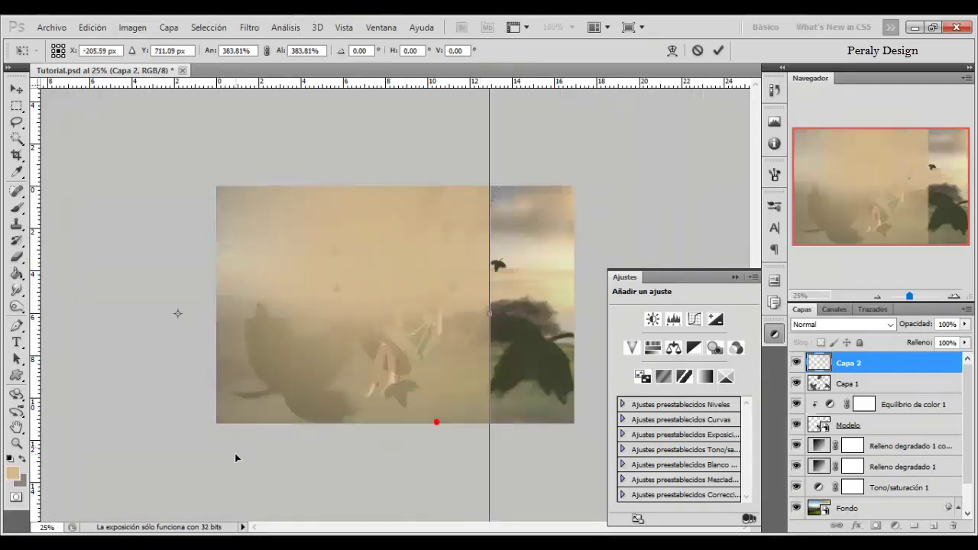
pyautogui.moveTo(228, 382)
pyautogui.mouseDown()
pyautogui.moveTo(491, 479)
pyautogui.moveTo(502, 459)
pyautogui.moveTo(380, 474)
pyautogui.moveTo(405, 479)
pyautogui.mouseUp()
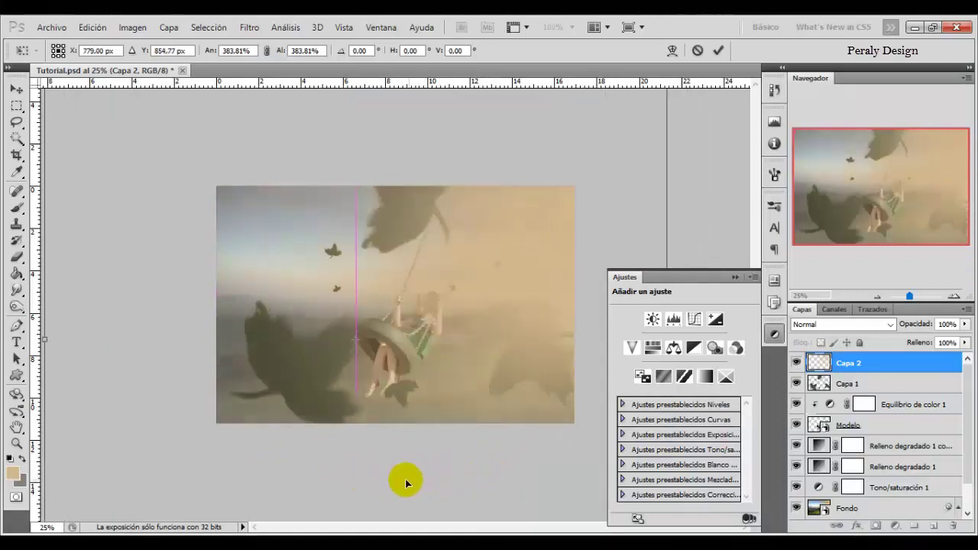
pyautogui.click(720, 52)
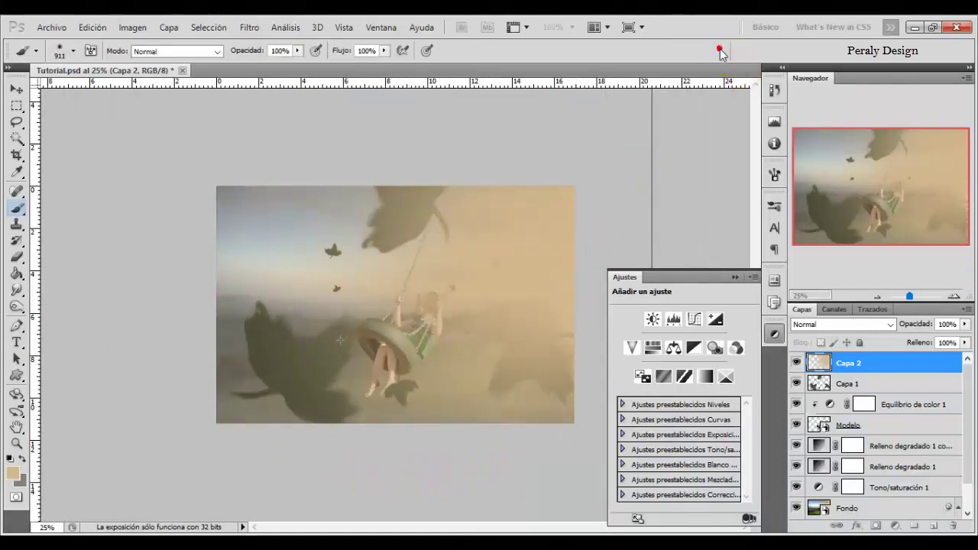
# Set Capa 2 to the Trama blend mode with 60% fill
pyautogui.click(852, 327)
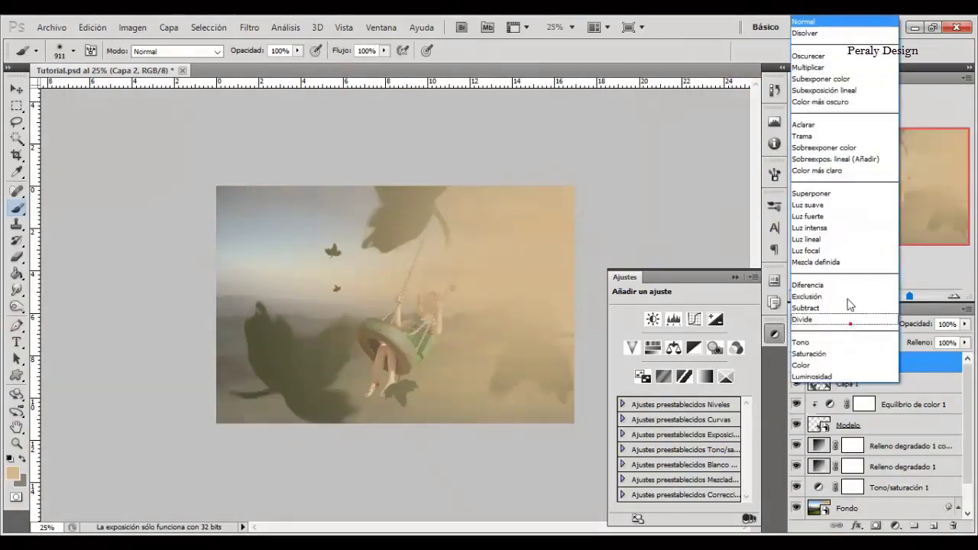
pyautogui.click(818, 135)
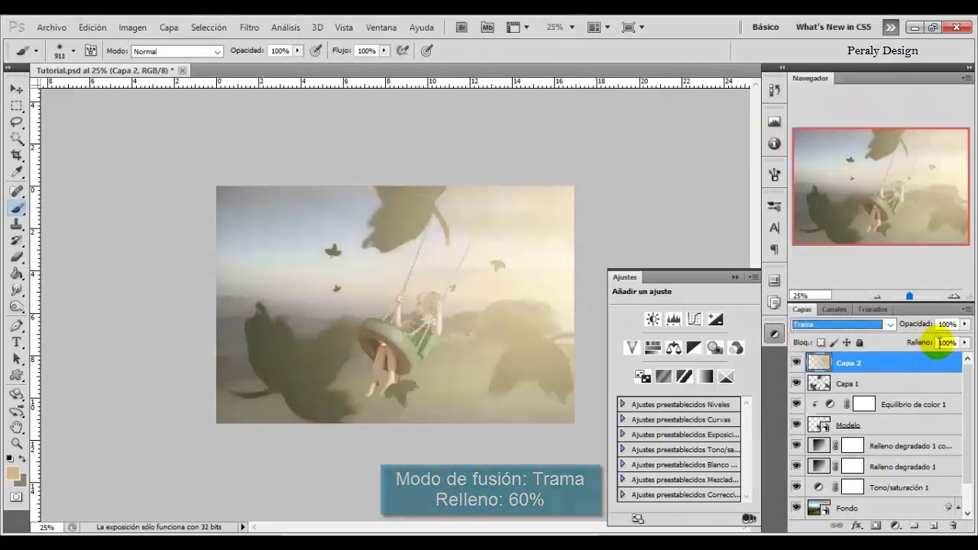
pyautogui.click(941, 342)
pyautogui.write('6')
pyautogui.press('Return')
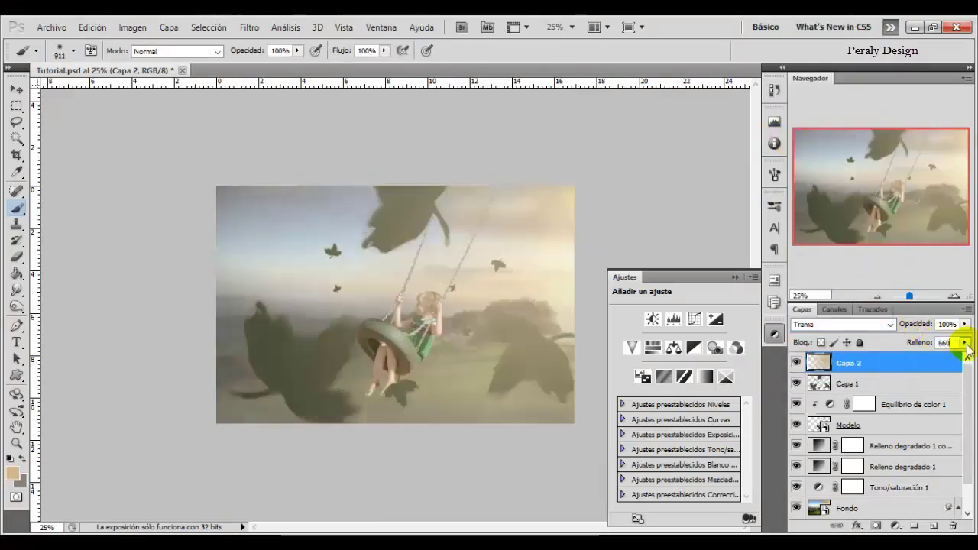
pyautogui.write('0')
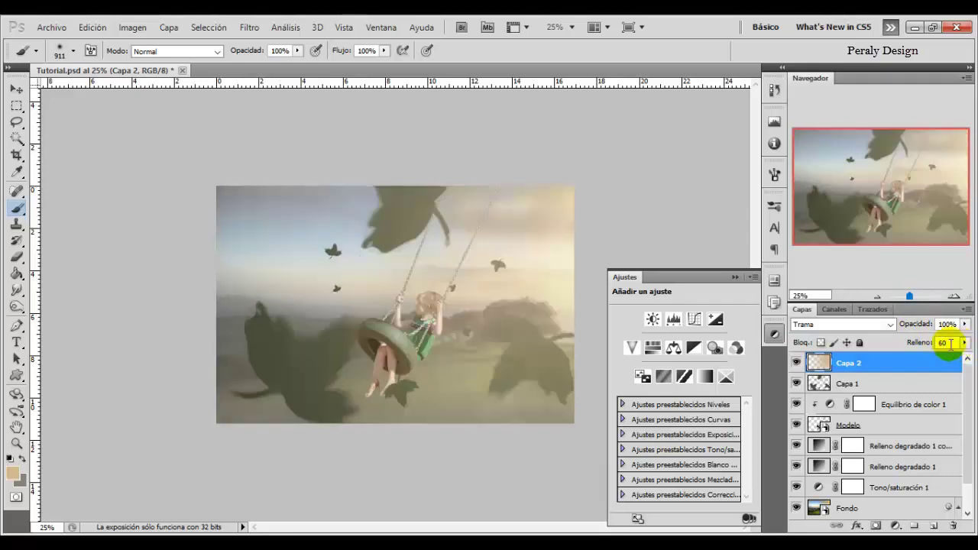
pyautogui.click(796, 364)
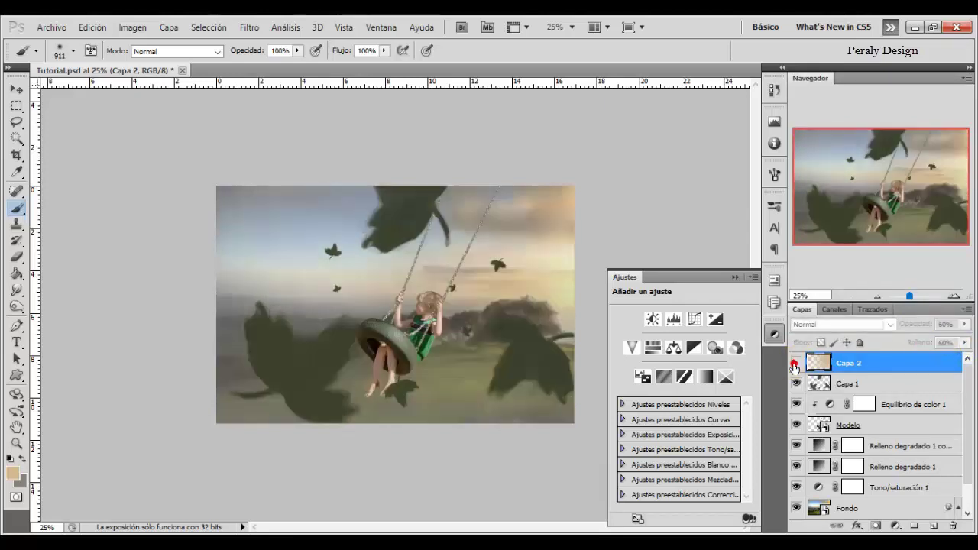
pyautogui.click(796, 363)
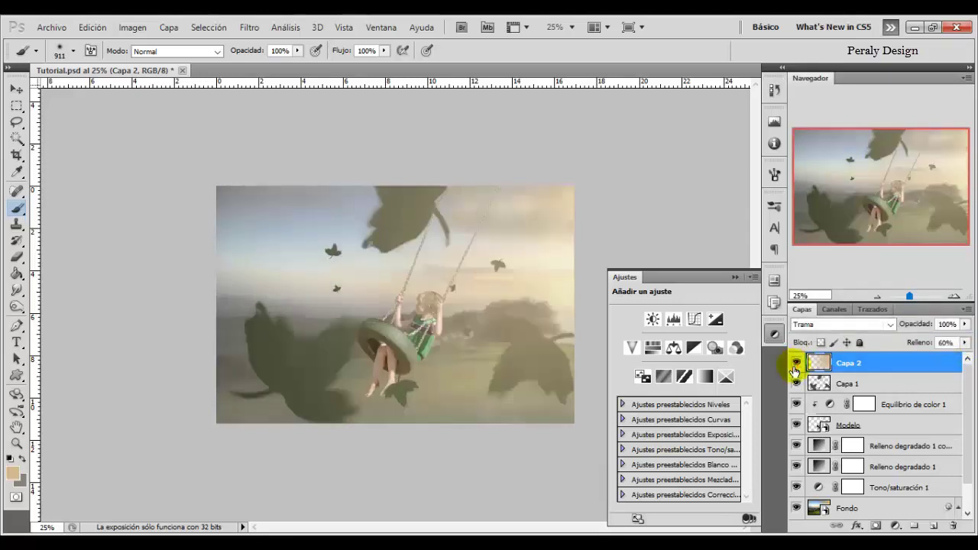
# Add a Levels adjustment layer with the black input raised to 6
pyautogui.click(894, 526)
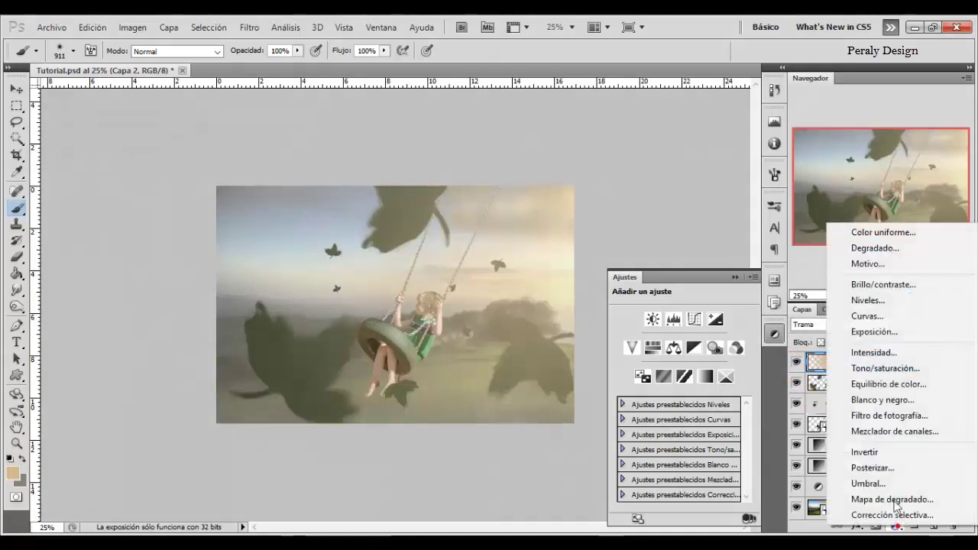
pyautogui.click(882, 303)
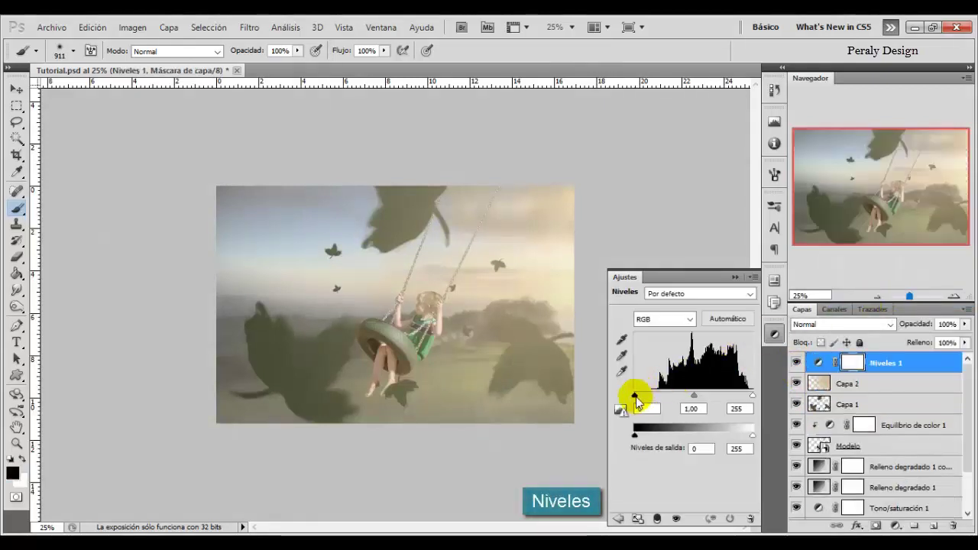
pyautogui.moveTo(635, 396); pyautogui.dragTo(637, 396)
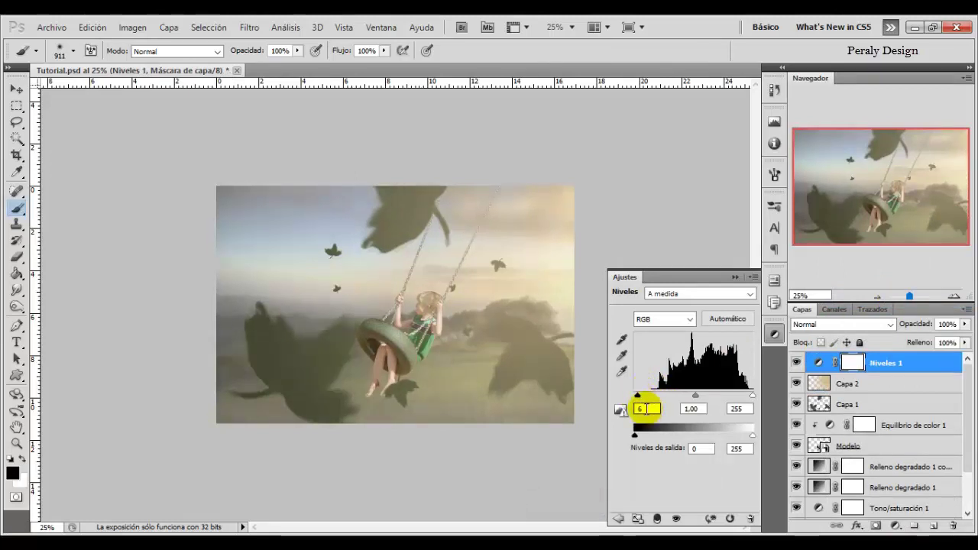
pyautogui.click(795, 363)
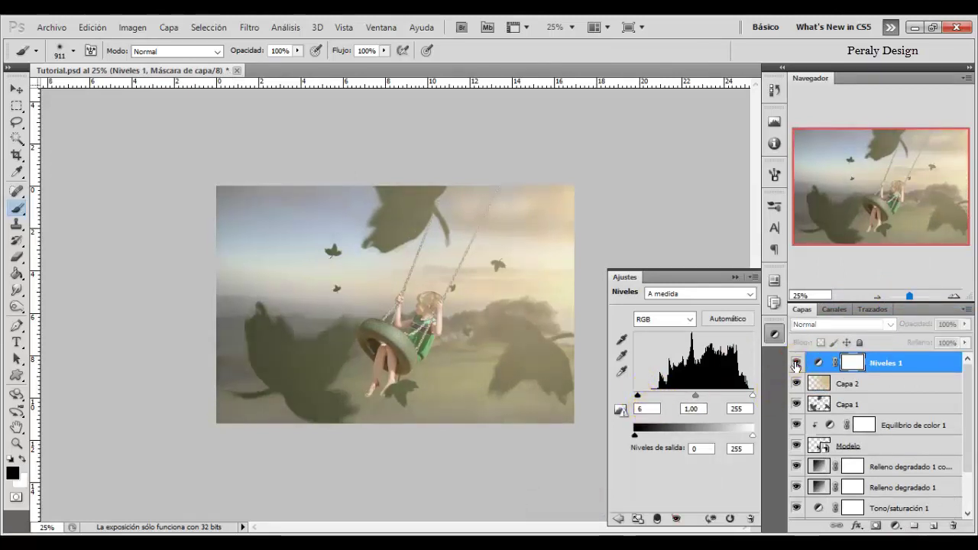
pyautogui.click(795, 364)
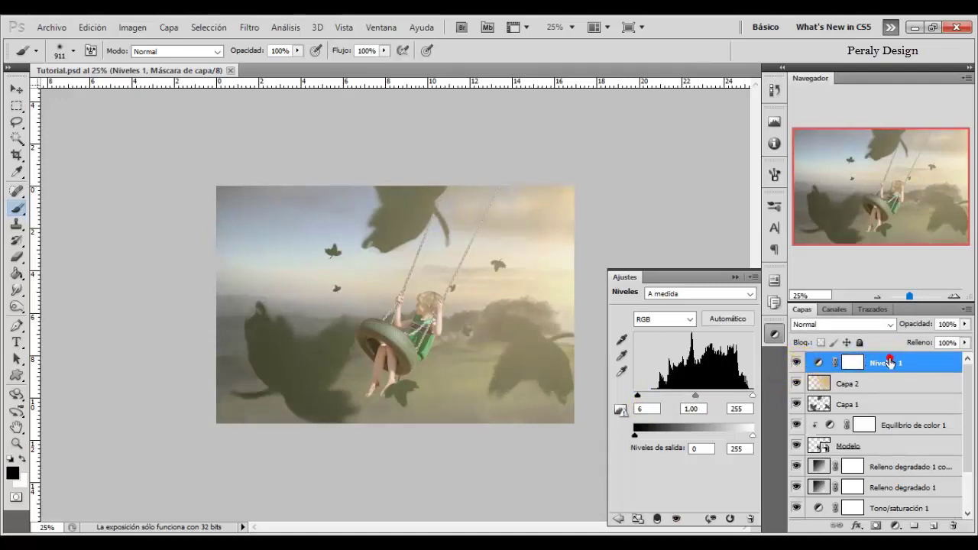
# Stamp all visible layers into a merged Capa 3 and launch Topaz Adjust 5 on it
pyautogui.hotkey('ctrl', 'shift', 'alt', 'e')
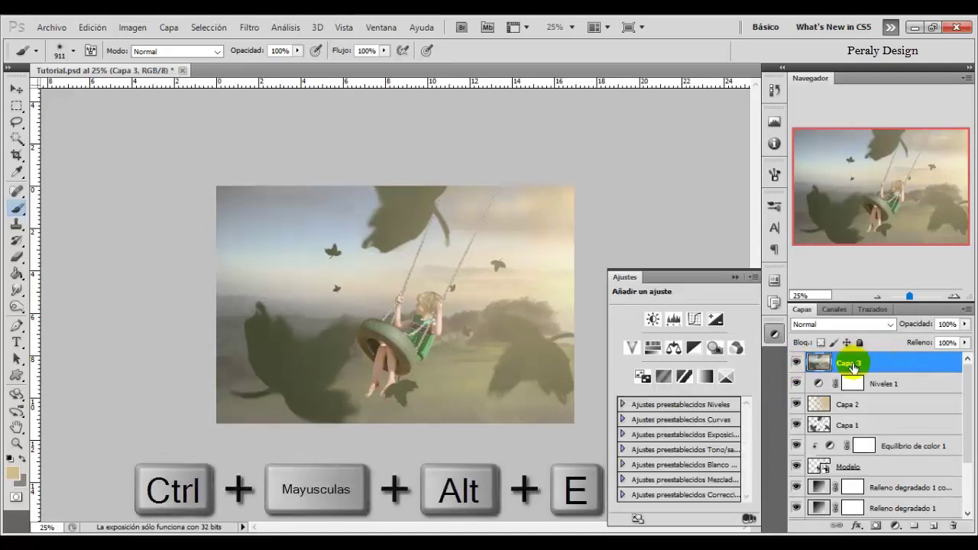
pyautogui.click(735, 278)
pyautogui.click(249, 29)
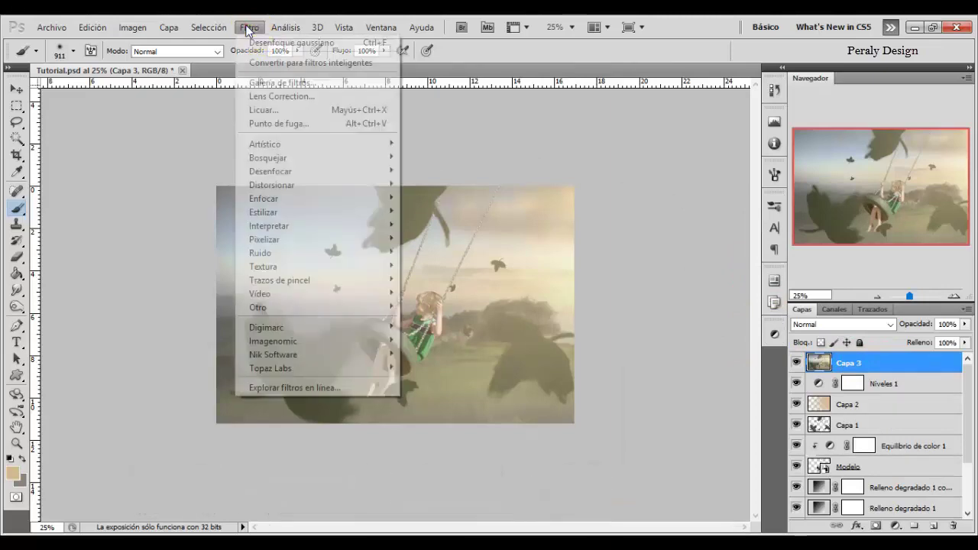
pyautogui.moveTo(271, 368)
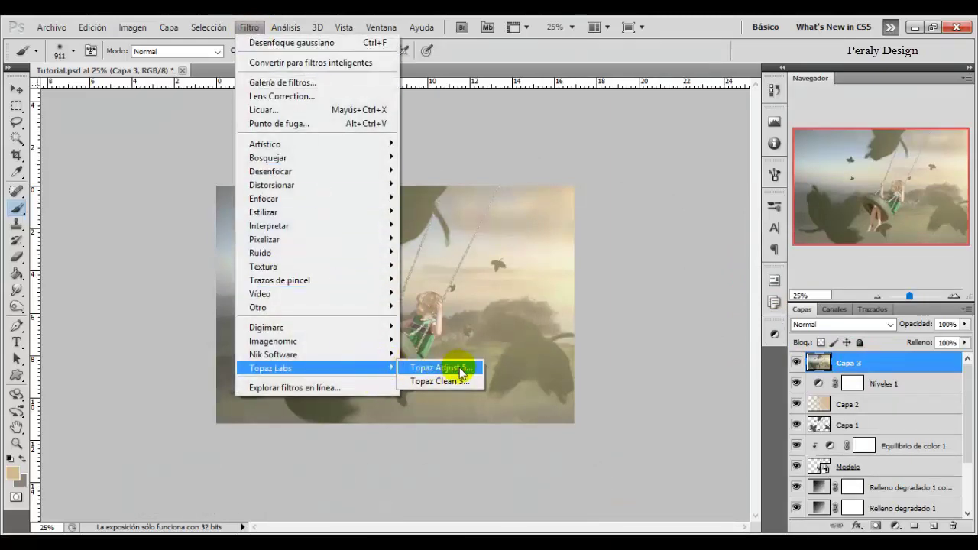
pyautogui.click(464, 371)
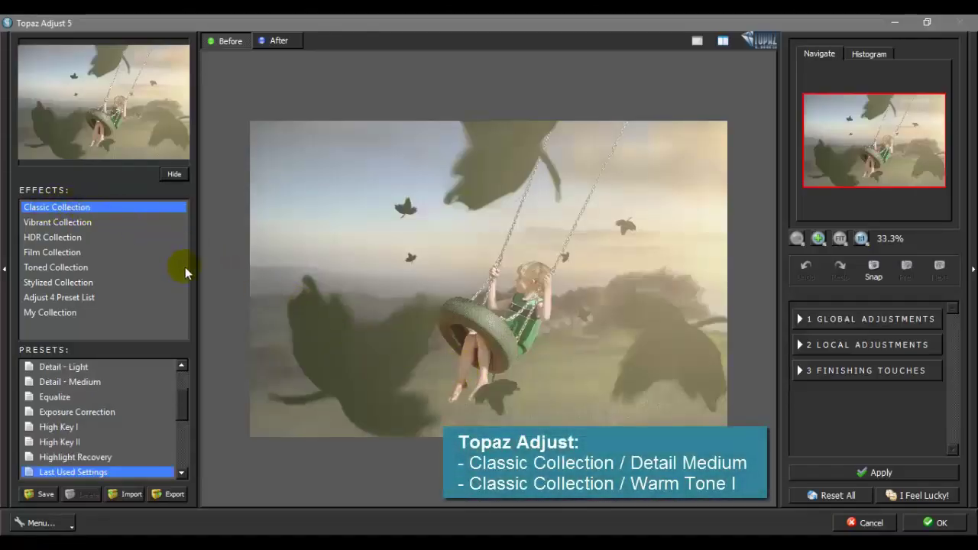
# Apply Topaz Adjust's Detail - Medium and Warm Tone I presets to Capa 3 and accept them
pyautogui.moveTo(184, 410); pyautogui.dragTo(184, 396)
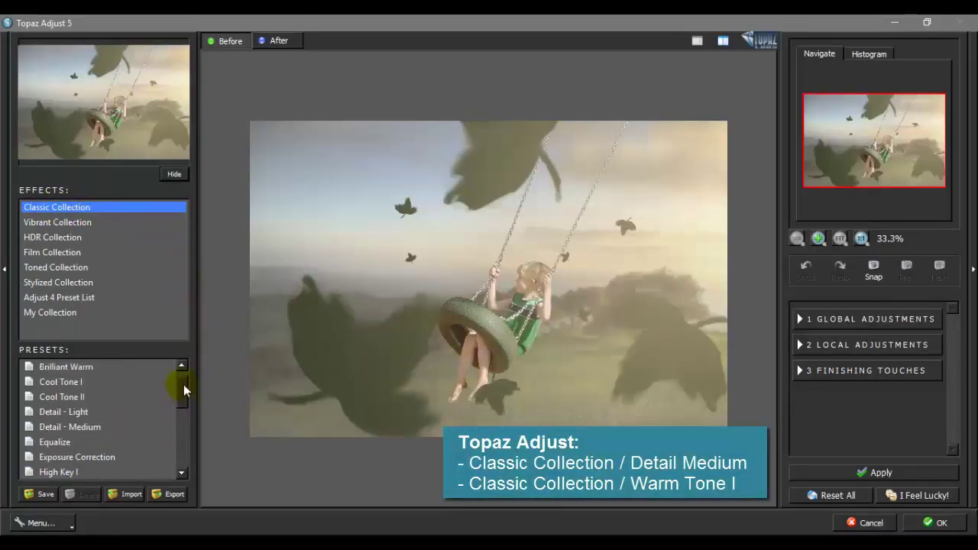
pyautogui.click(93, 412)
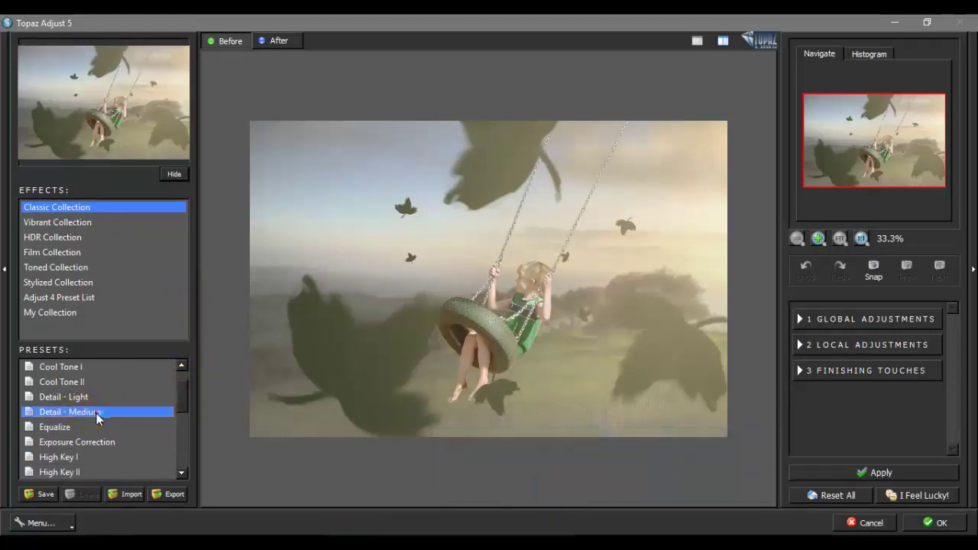
pyautogui.moveTo(181, 403); pyautogui.dragTo(181, 406)
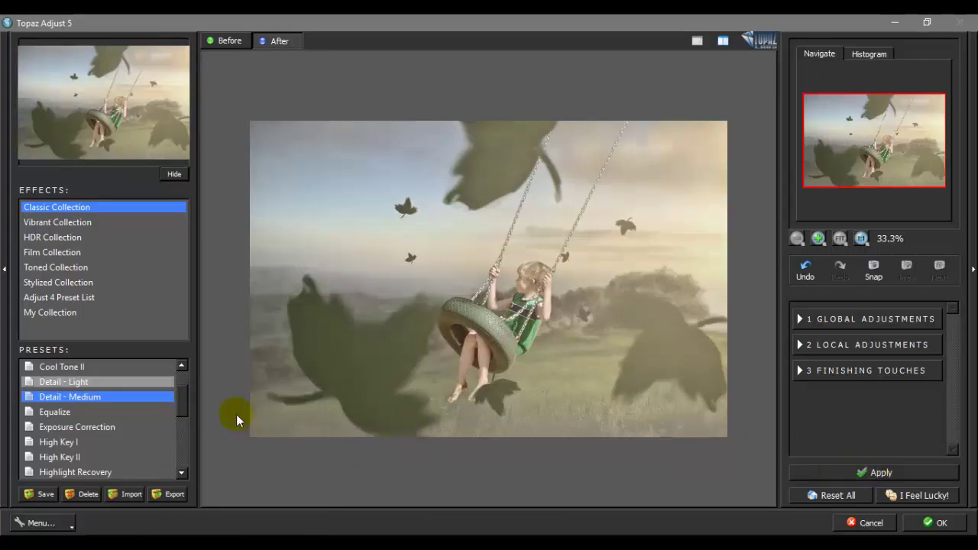
pyautogui.moveTo(183, 409); pyautogui.dragTo(184, 464)
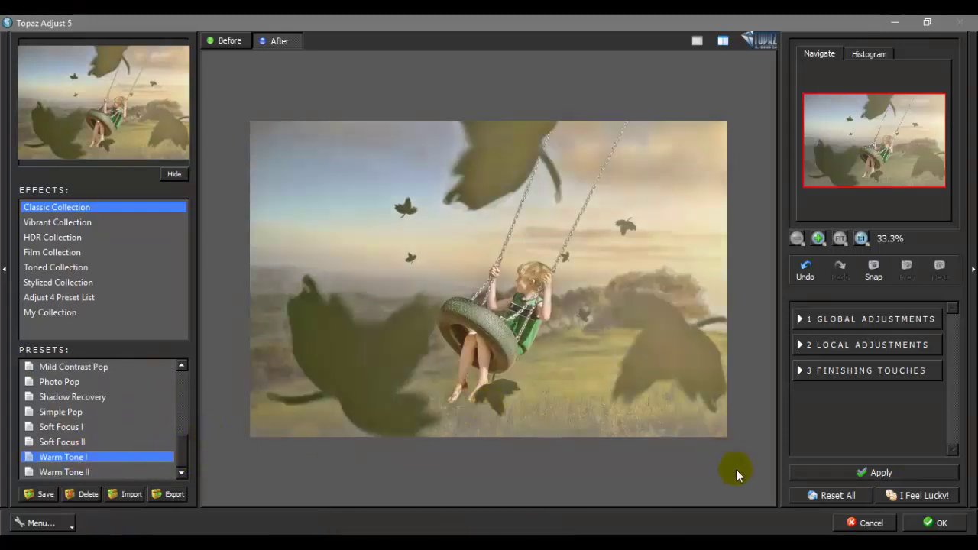
pyautogui.click(935, 524)
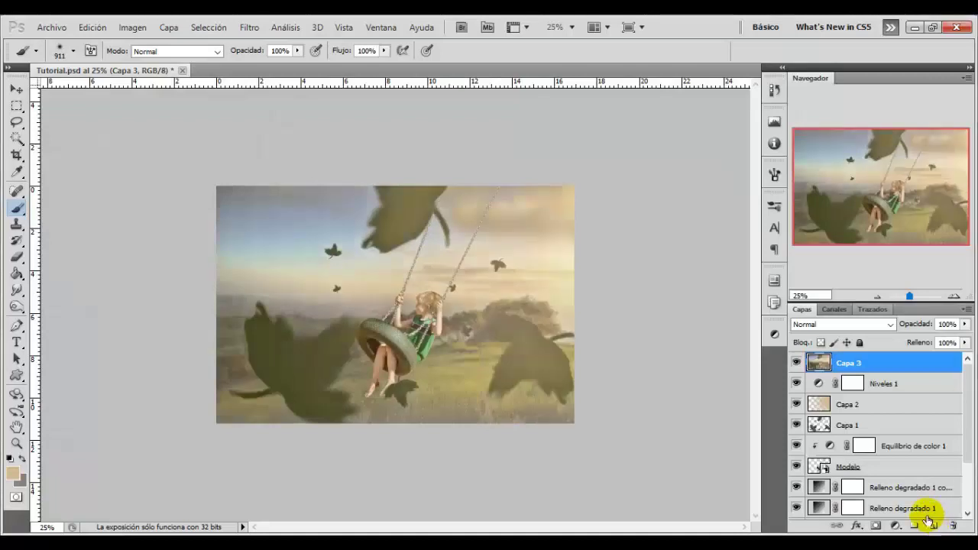
# Add a Curves layer that lifts blue shadows to 92 at input 48 and lowers blue's white point to 220
pyautogui.click(795, 363)
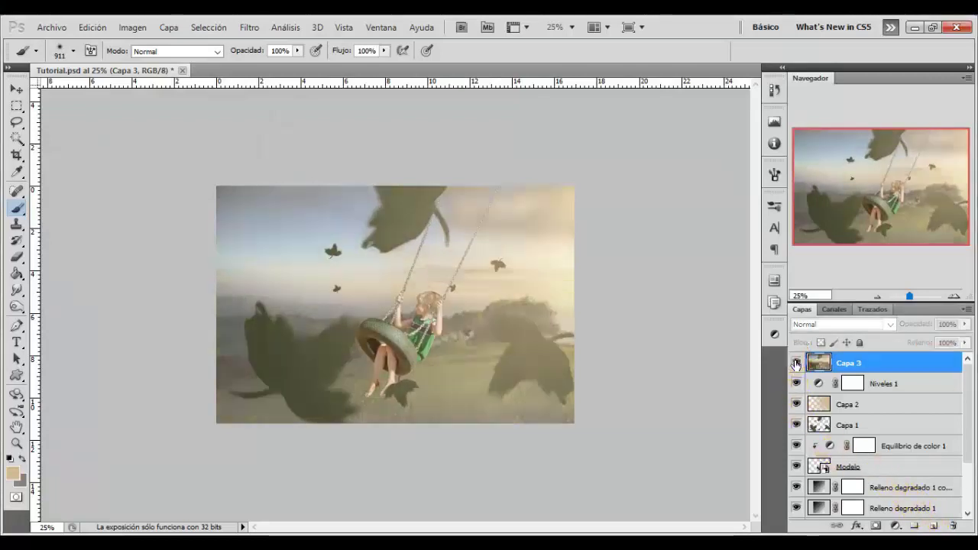
pyautogui.click(896, 525)
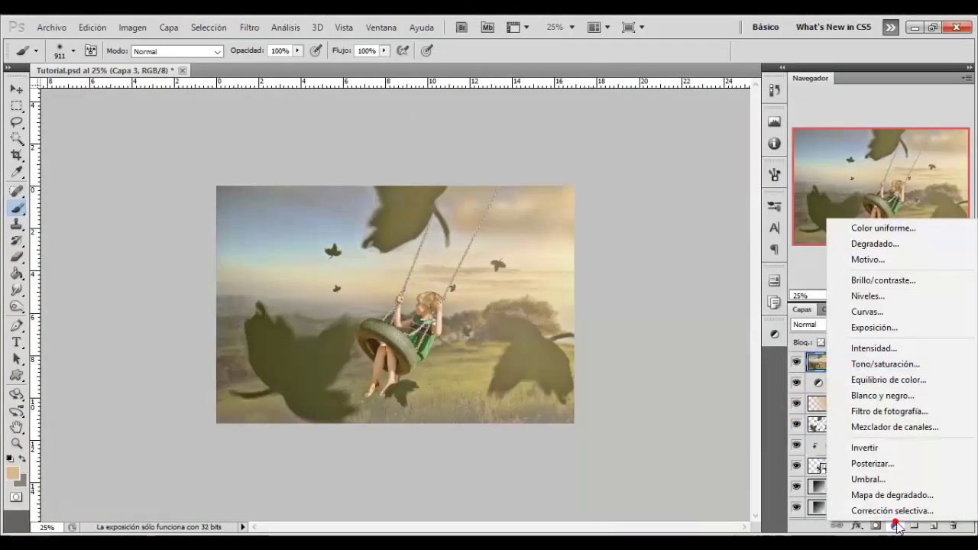
pyautogui.click(883, 312)
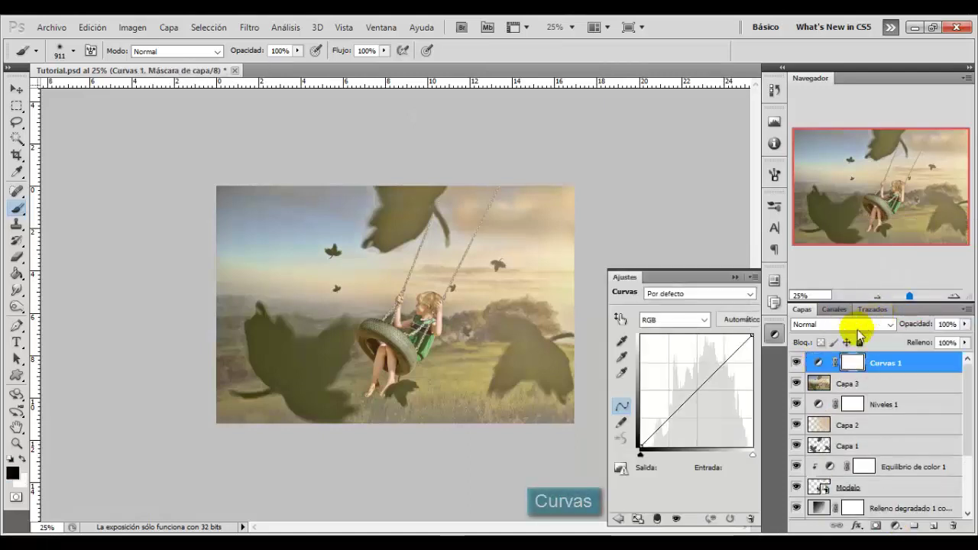
pyautogui.click(704, 320)
pyautogui.click(672, 353)
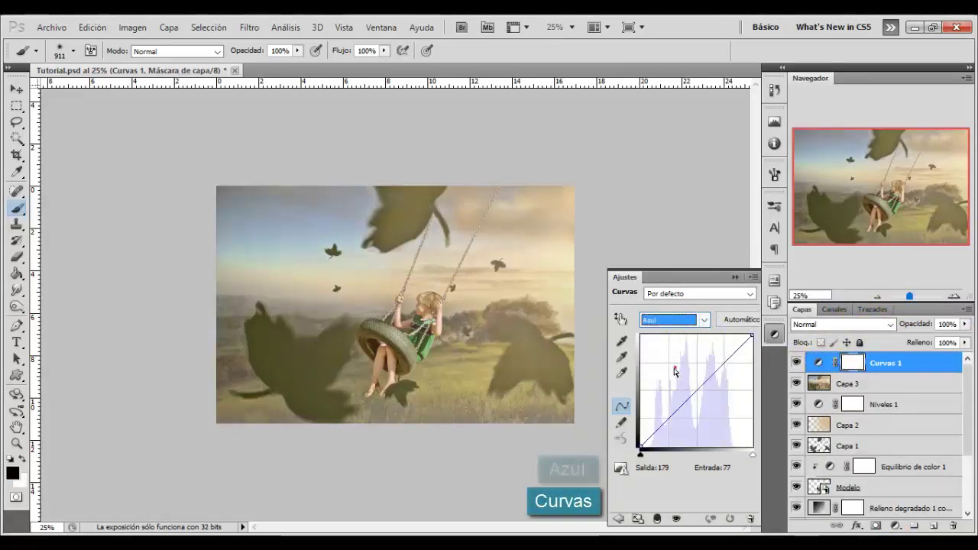
pyautogui.click(640, 445)
pyautogui.moveTo(640, 444); pyautogui.dragTo(661, 404)
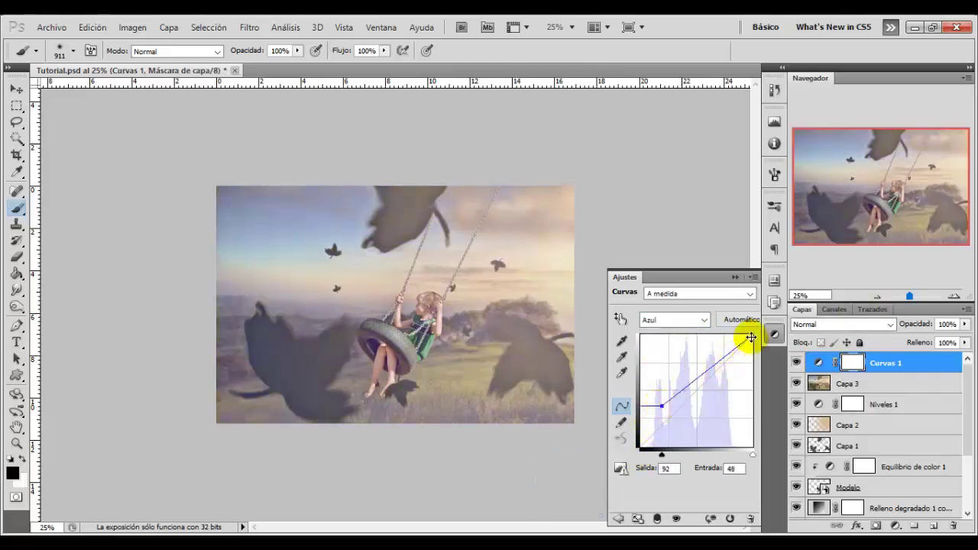
pyautogui.moveTo(751, 337); pyautogui.dragTo(745, 351)
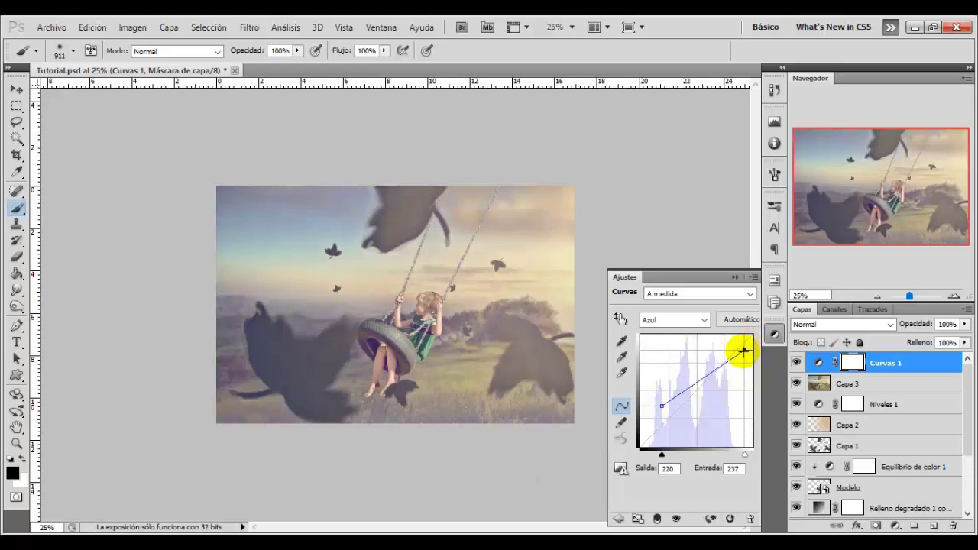
pyautogui.click(795, 363)
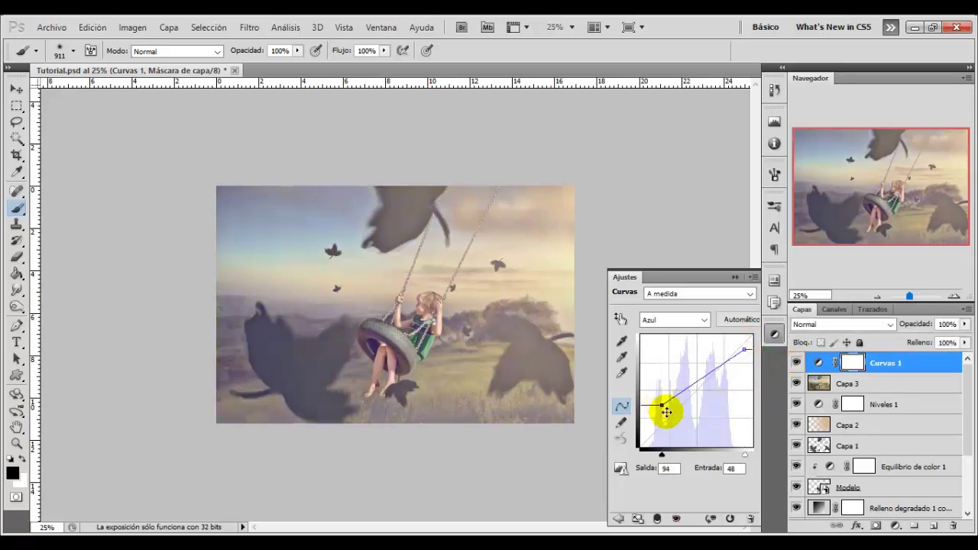
# Raise the green curve's shadow point to a black output of 18
pyautogui.click(692, 319)
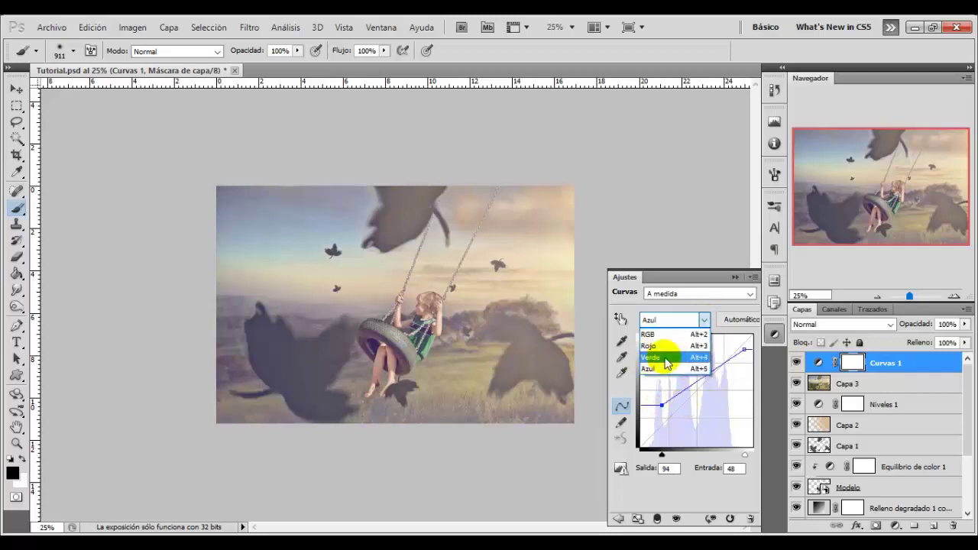
pyautogui.click(665, 357)
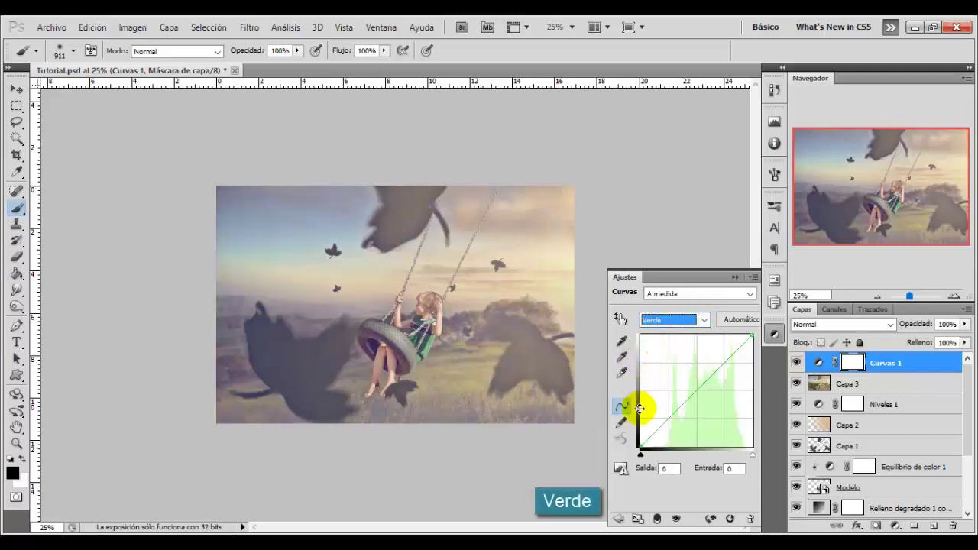
pyautogui.moveTo(639, 443); pyautogui.dragTo(638, 435)
pyautogui.click(796, 363)
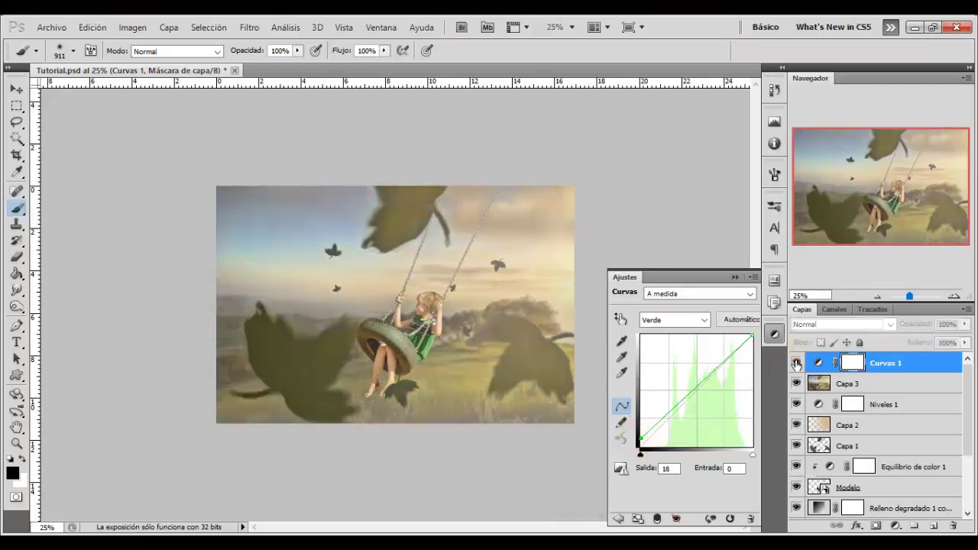
# Lower the red curve's white point to 247 and lift its shadows to output 28
pyautogui.click(702, 321)
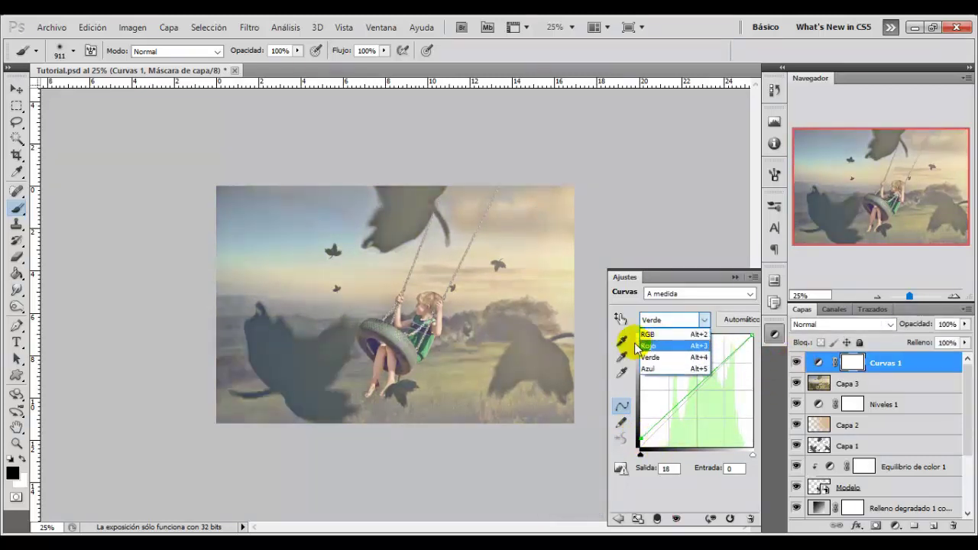
pyautogui.click(676, 336)
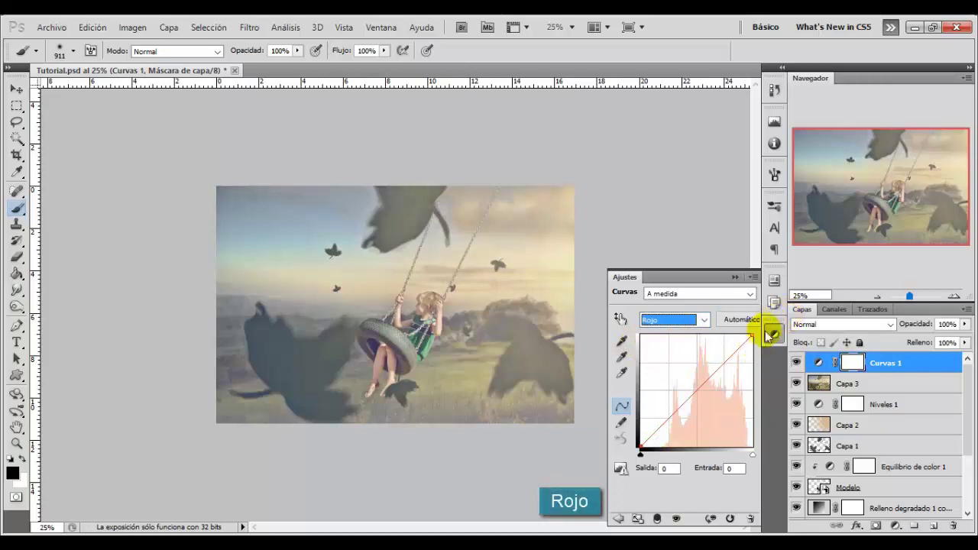
pyautogui.moveTo(750, 336); pyautogui.dragTo(750, 339)
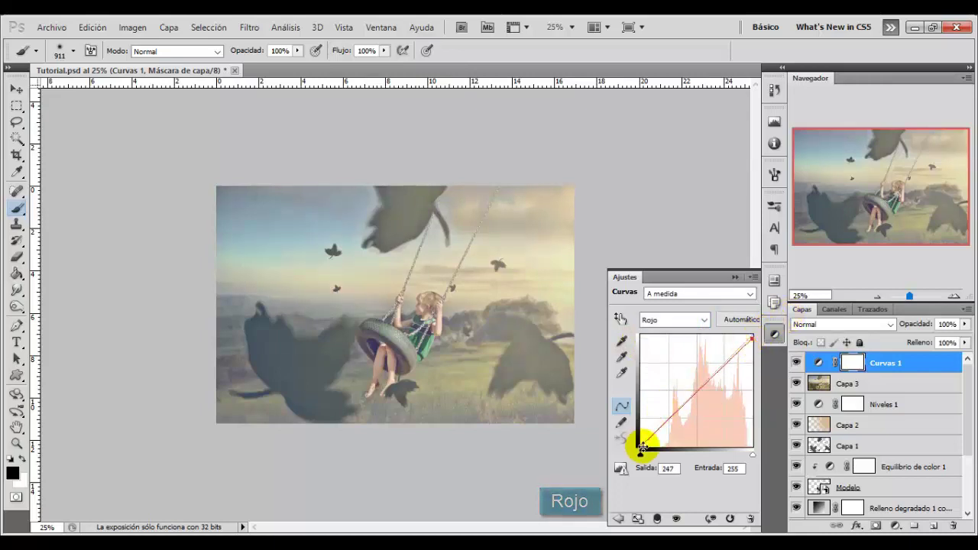
pyautogui.moveTo(640, 447); pyautogui.dragTo(640, 432)
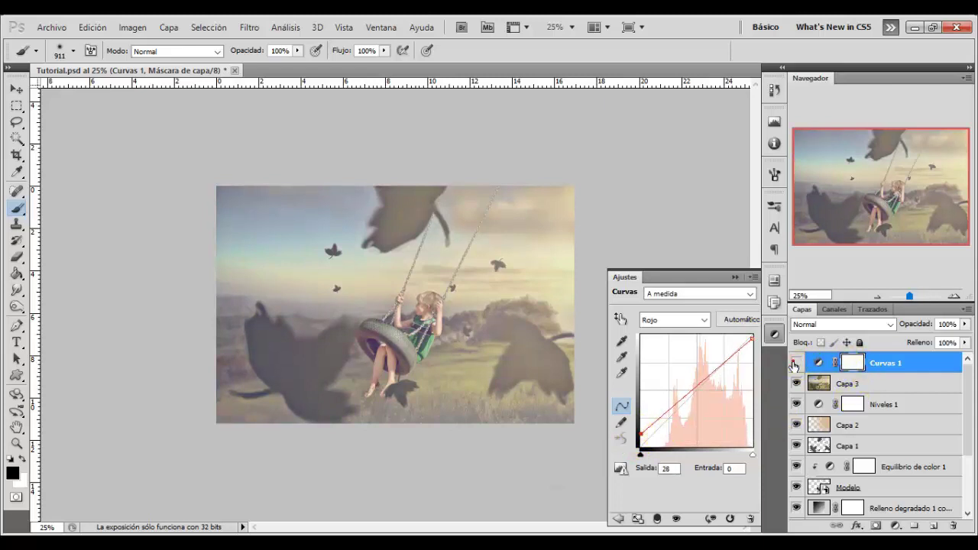
pyautogui.click(795, 364)
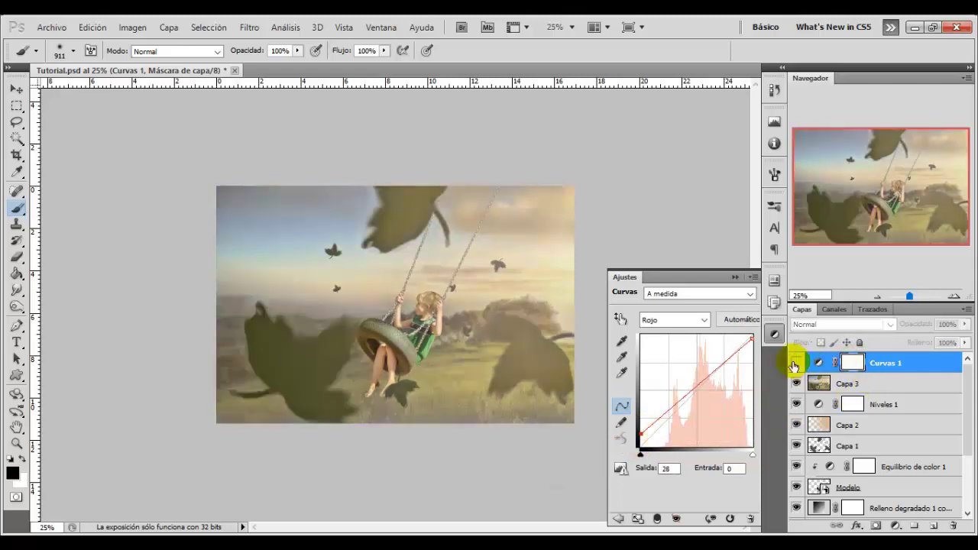
pyautogui.click(895, 526)
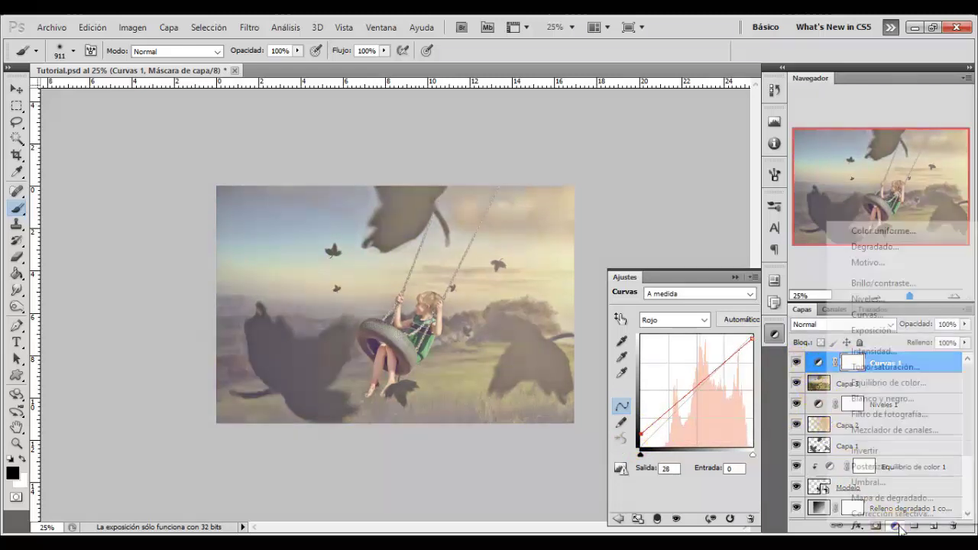
# Add Niveles 2 with black input 5, then a Black & White layer set to Oscurecer at 50% fill
pyautogui.click(859, 302)
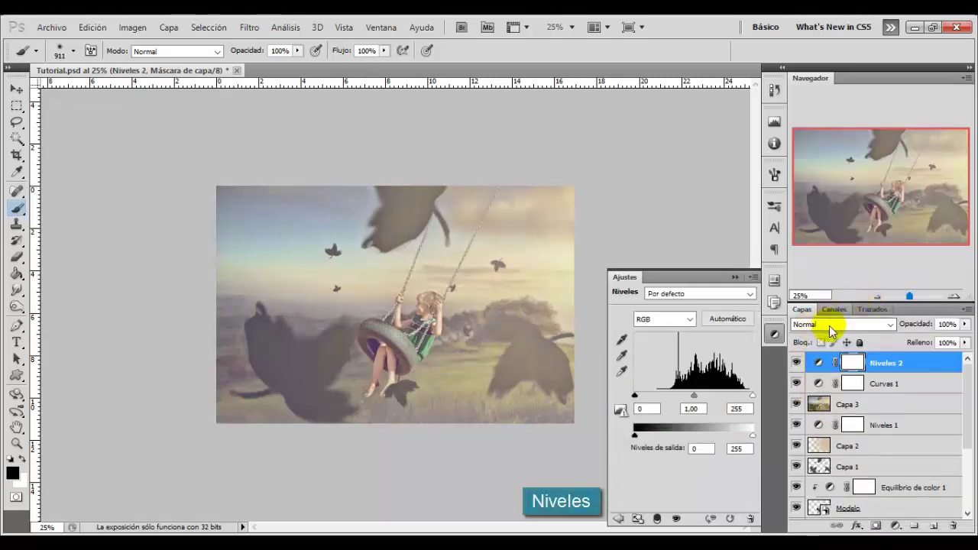
pyautogui.moveTo(635, 394); pyautogui.dragTo(637, 394)
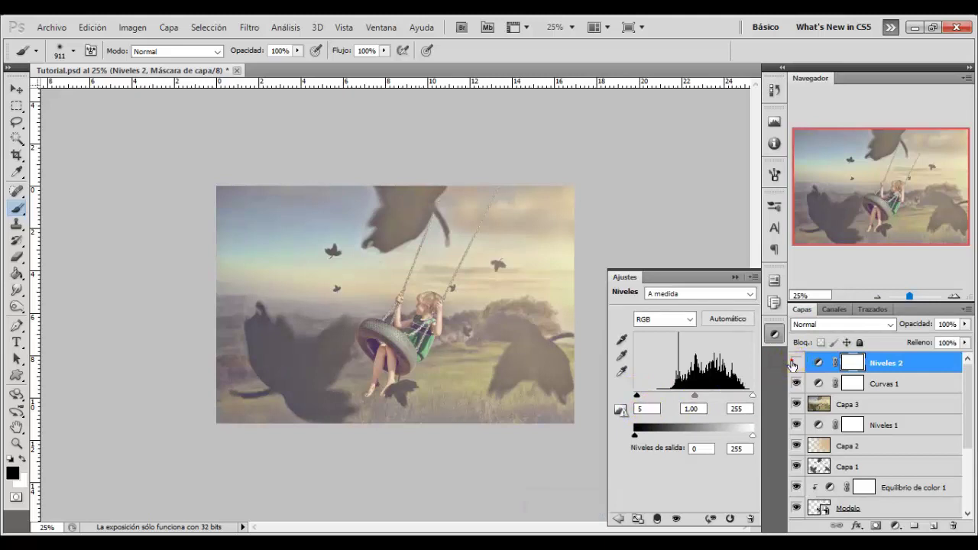
pyautogui.click(895, 525)
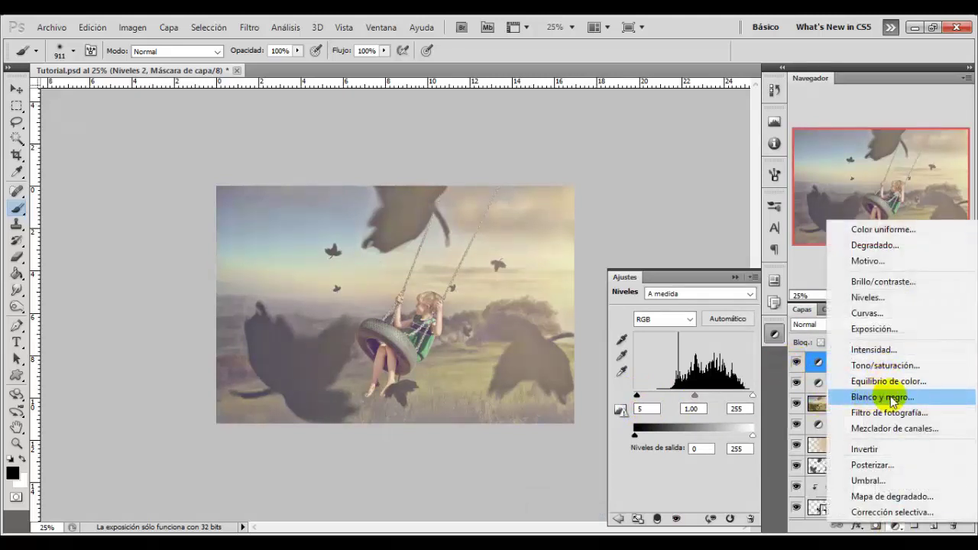
pyautogui.click(886, 397)
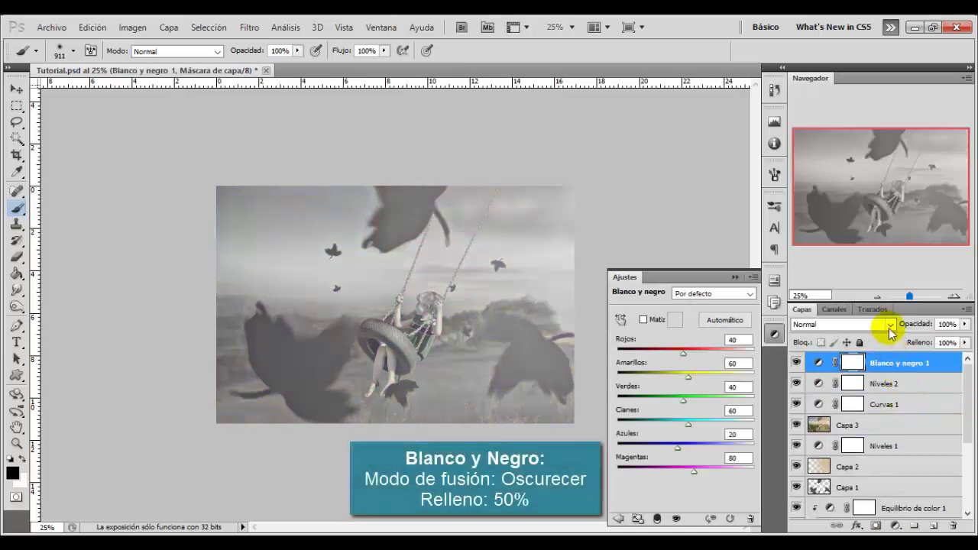
pyautogui.click(889, 327)
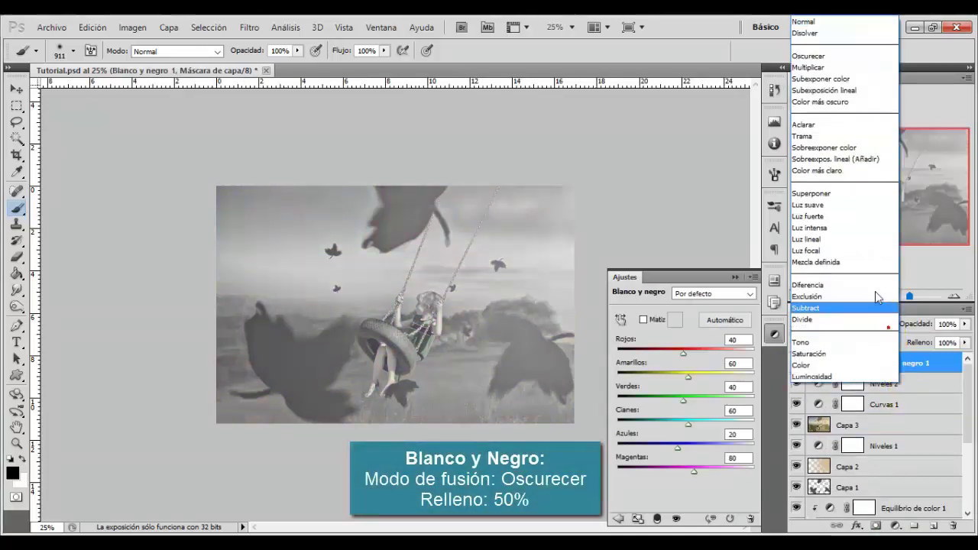
pyautogui.click(810, 57)
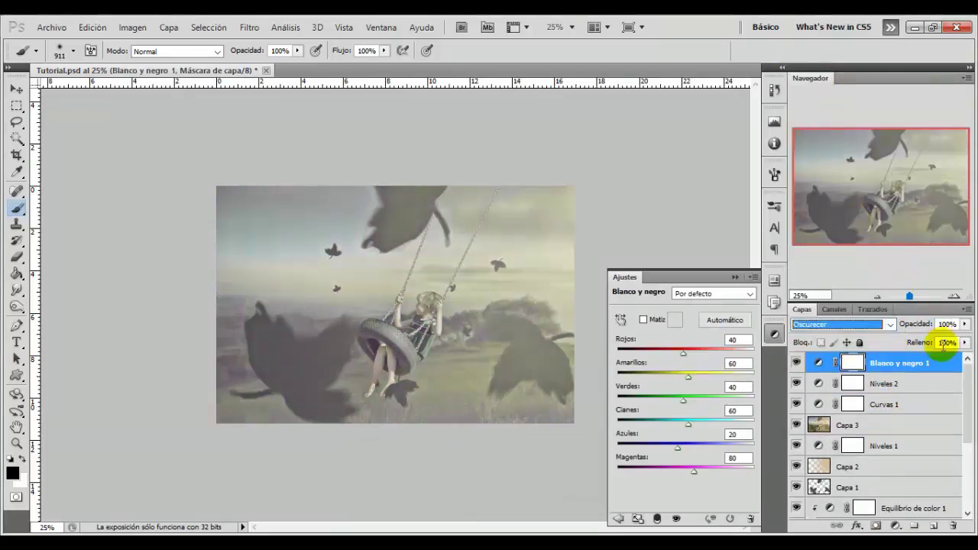
pyautogui.click(938, 343)
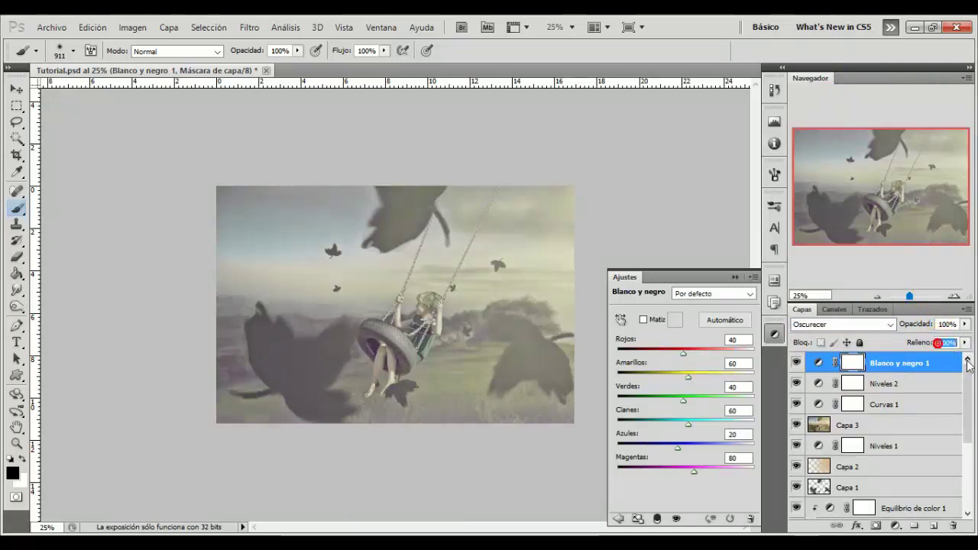
pyautogui.write('50')
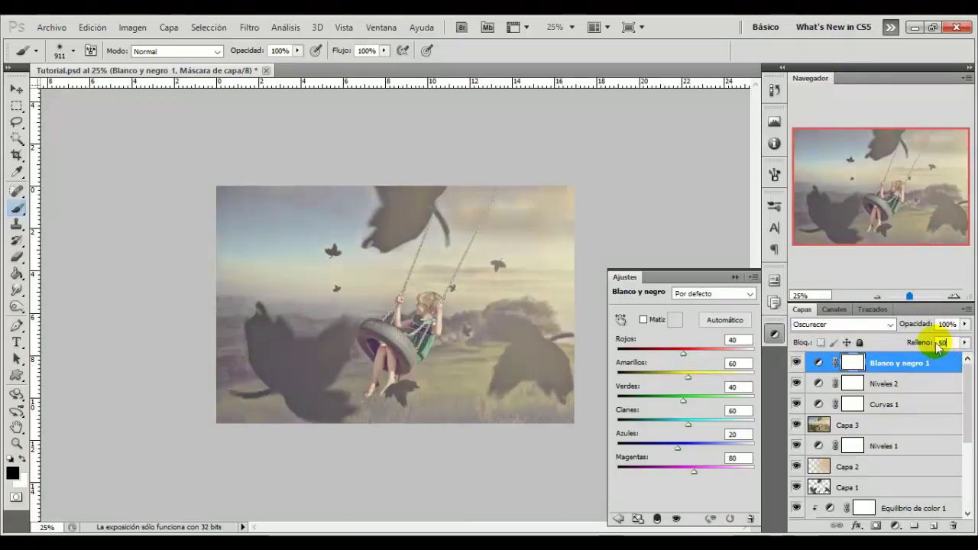
pyautogui.click(795, 364)
pyautogui.click(796, 365)
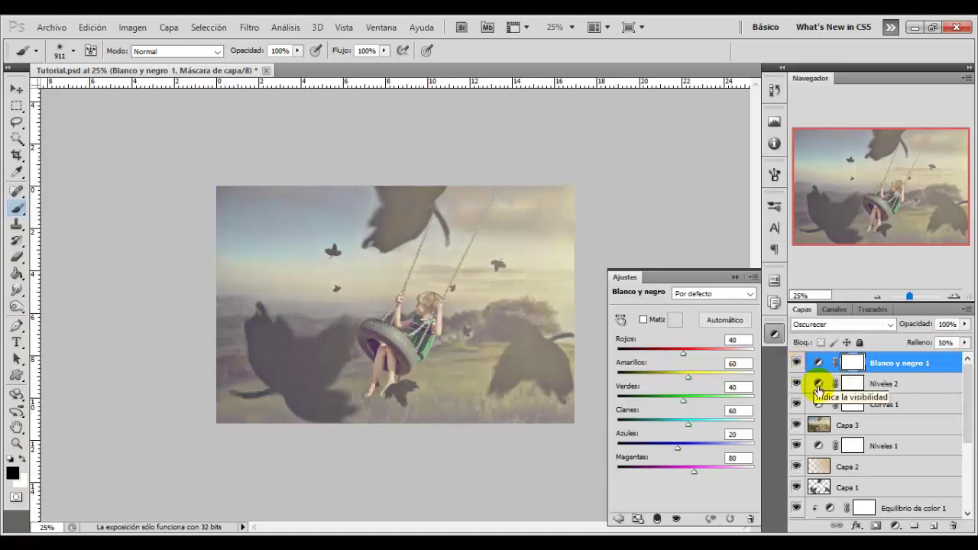
pyautogui.click(897, 526)
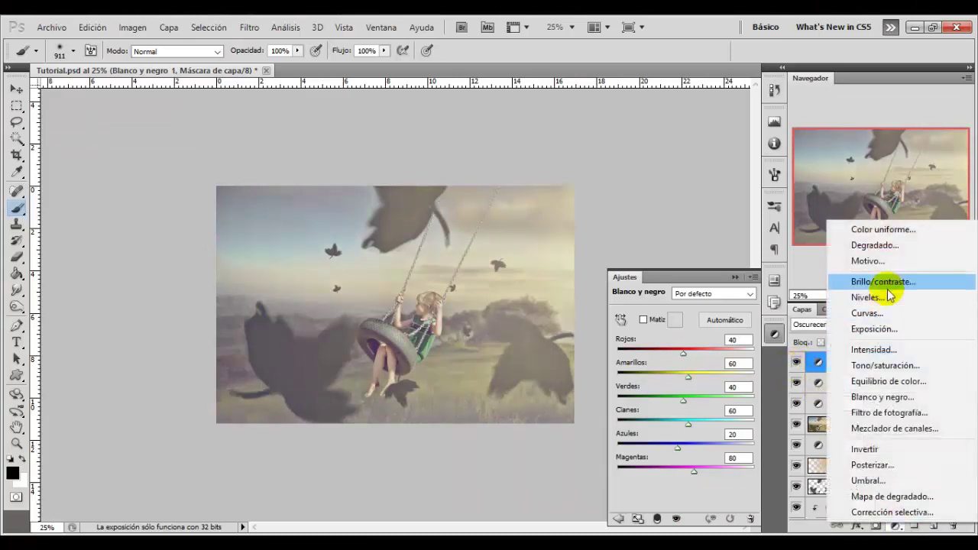
# Add an Intensidad vibrance adjustment layer set to -10
pyautogui.click(887, 349)
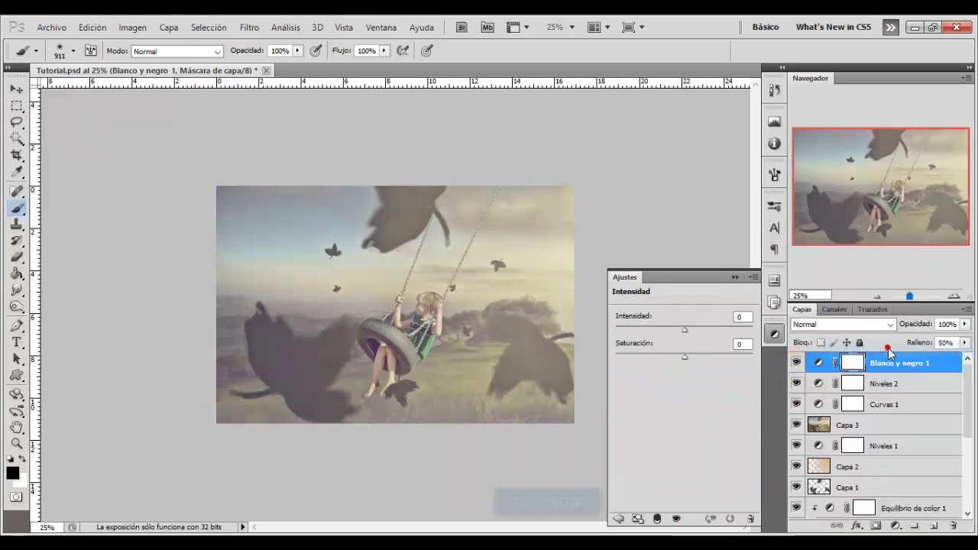
pyautogui.moveTo(685, 333); pyautogui.dragTo(687, 333)
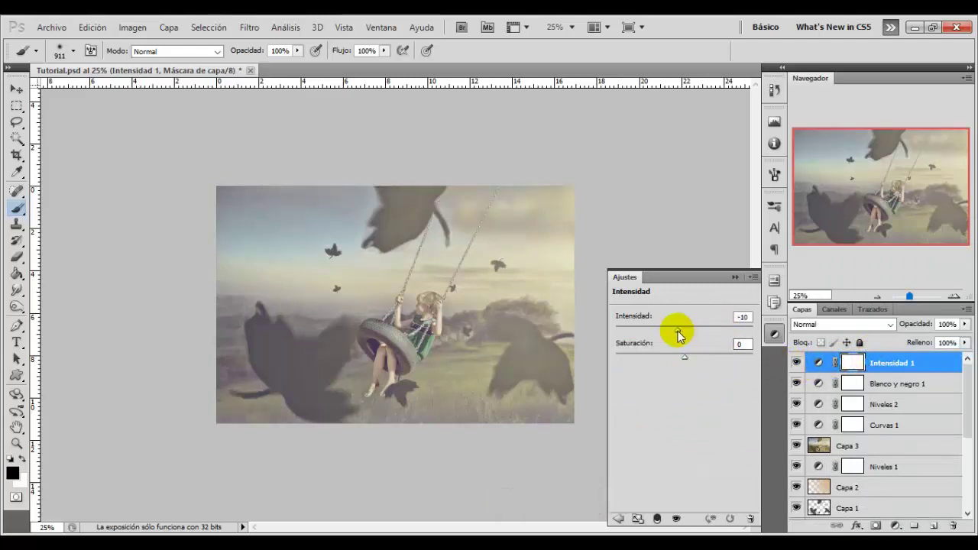
pyautogui.click(744, 317)
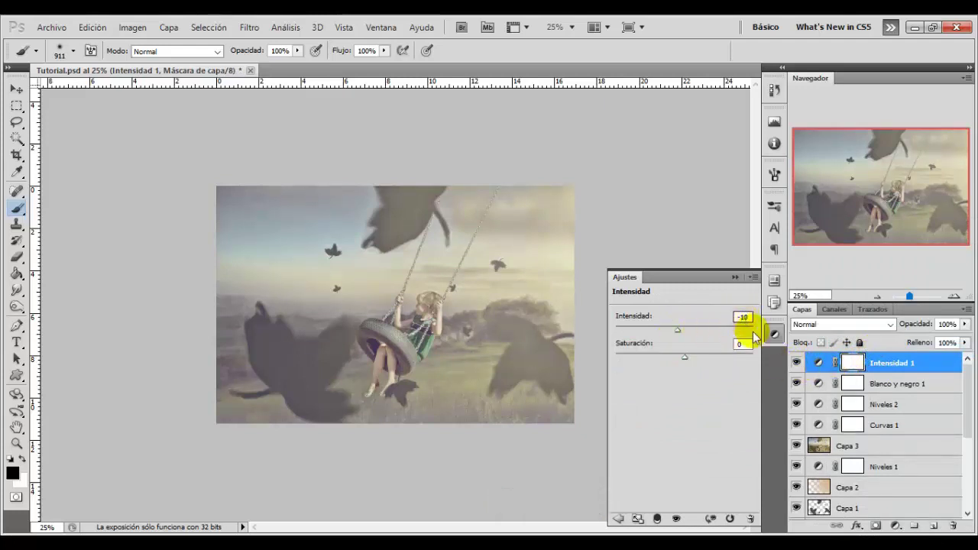
pyautogui.click(797, 364)
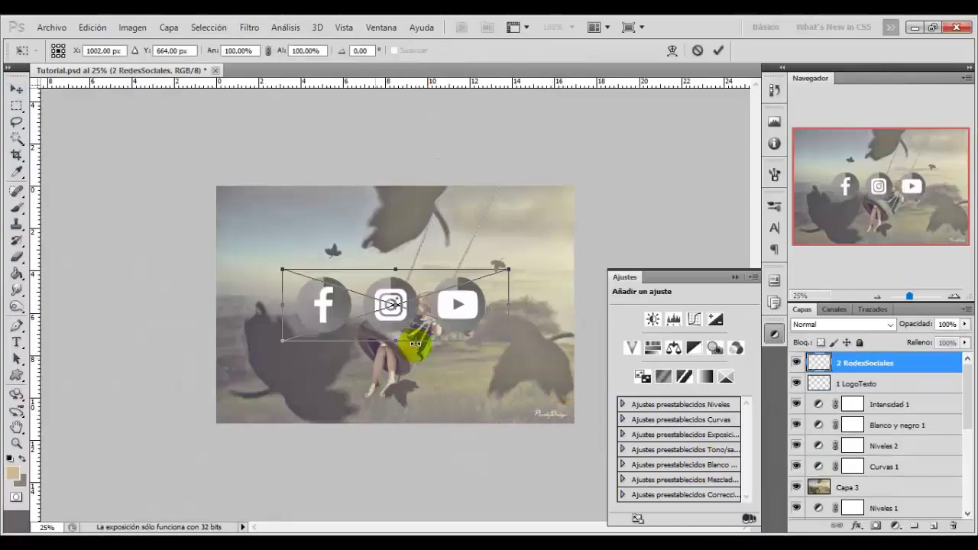
# Move the social-media icons layer to the bottom-left corner of the canvas
pyautogui.moveTo(320, 275); pyautogui.dragTo(234, 415)
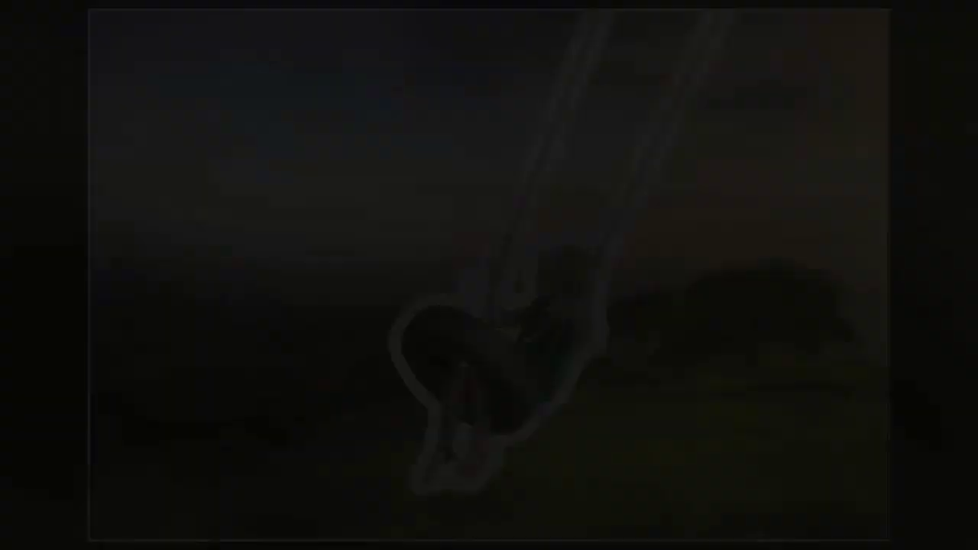